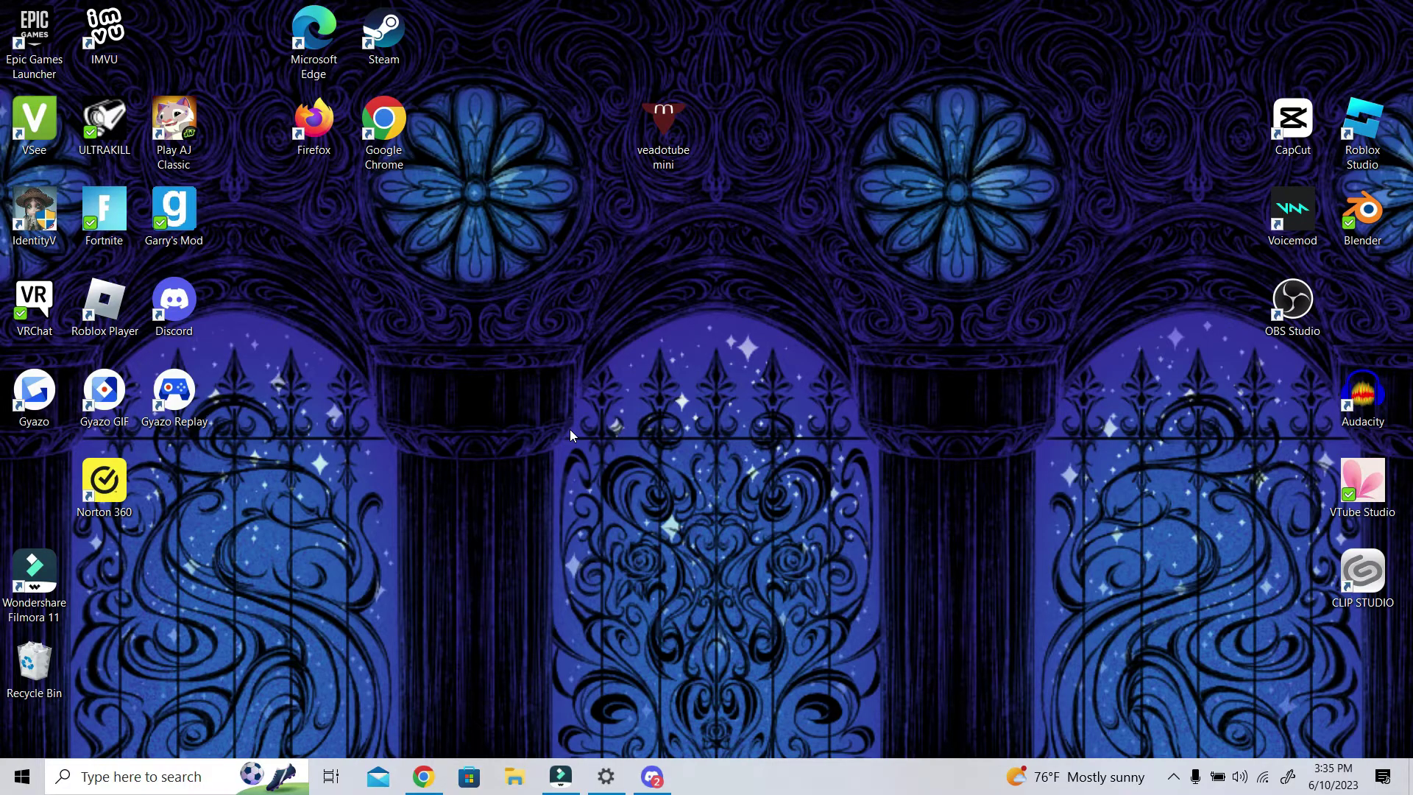
Search 'vb audio' in a new incognito tab and browse the VB-CABLE page with the VBCABLE_Driver_Pack43.zip download
{"action": "left_click", "coordinate": [423, 776]}
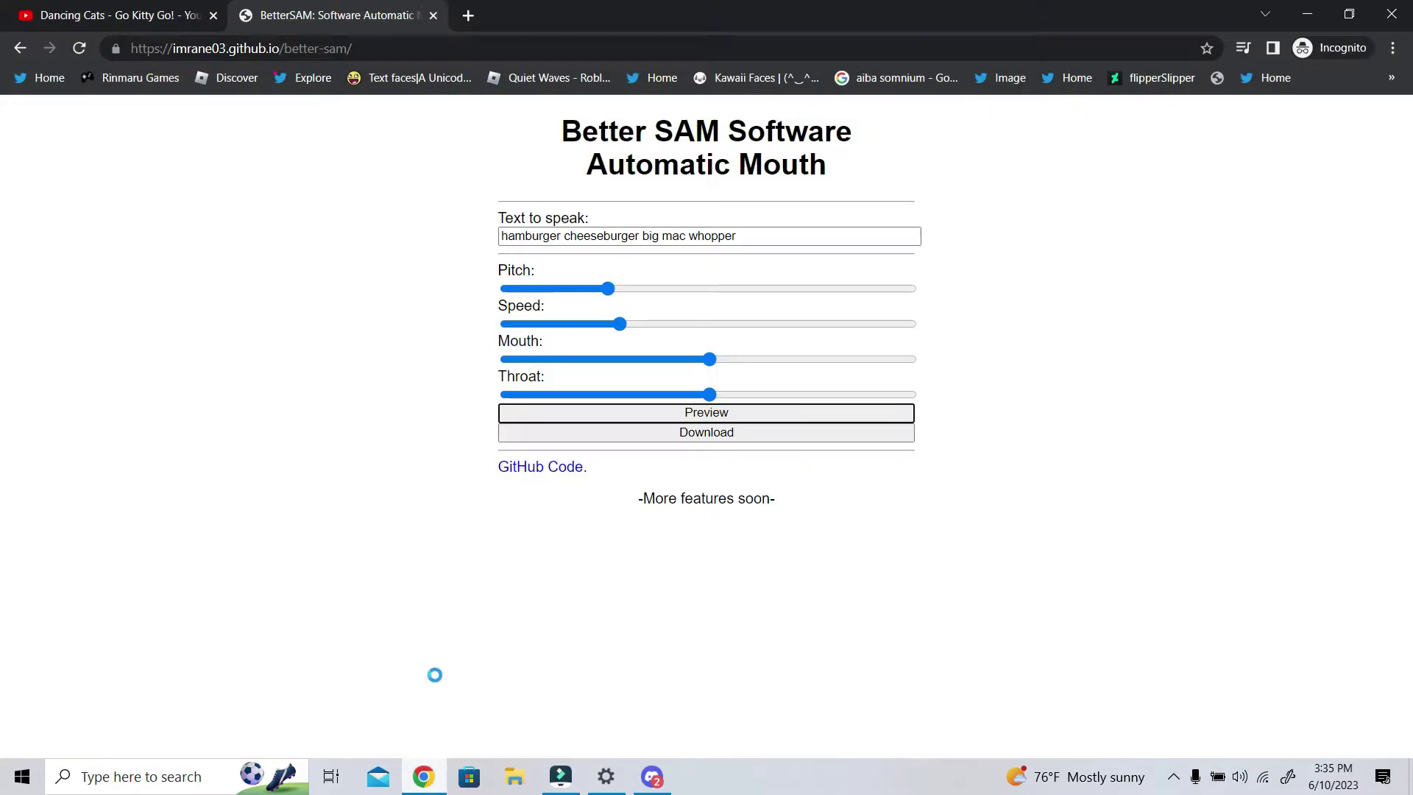
{"action": "left_click", "coordinate": [468, 16]}
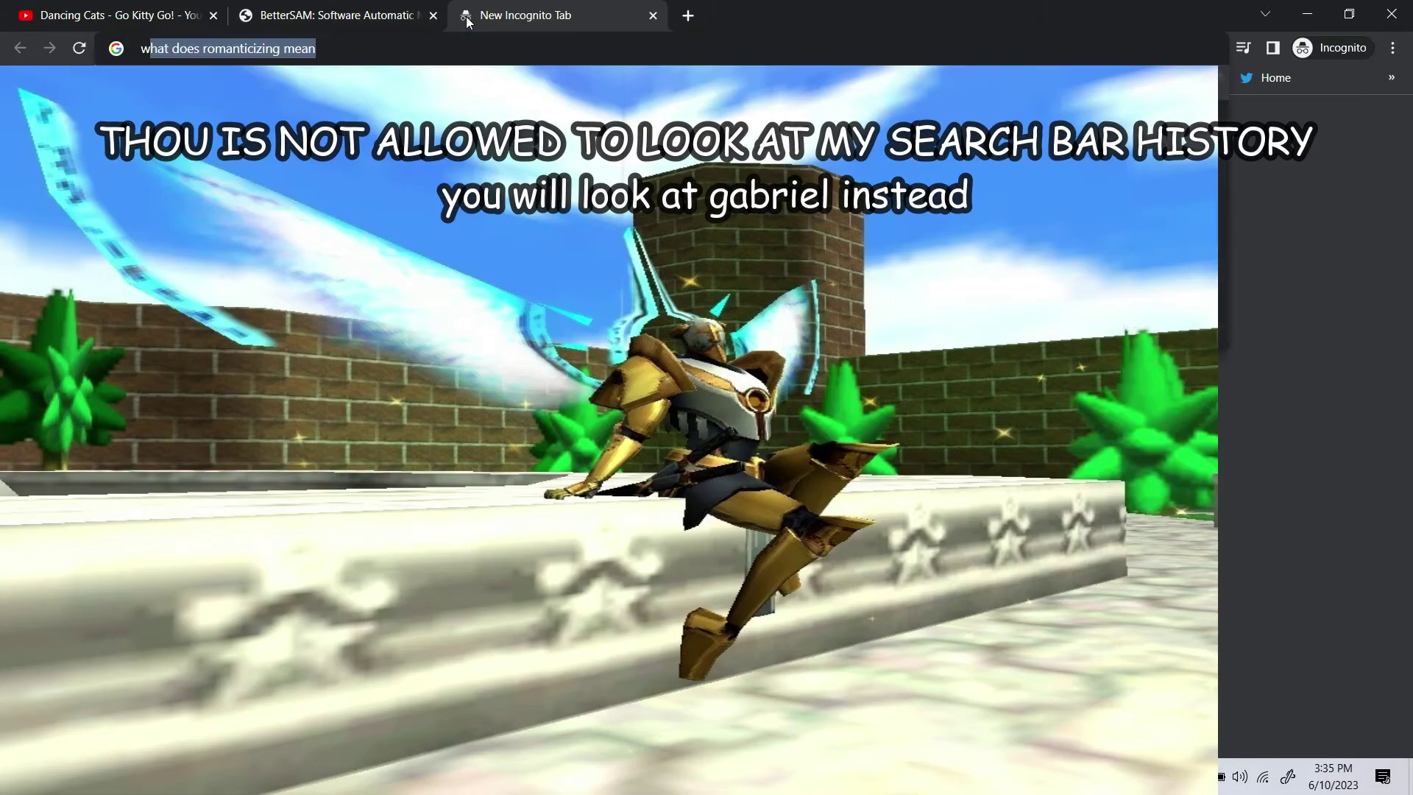
{"action": "type", "text": "wb"}
{"action": "key", "text": "BackSpace"}
{"action": "key", "text": "BackSpace"}
{"action": "key", "text": "BackSpace"}
{"action": "type", "text": "vb audio"}
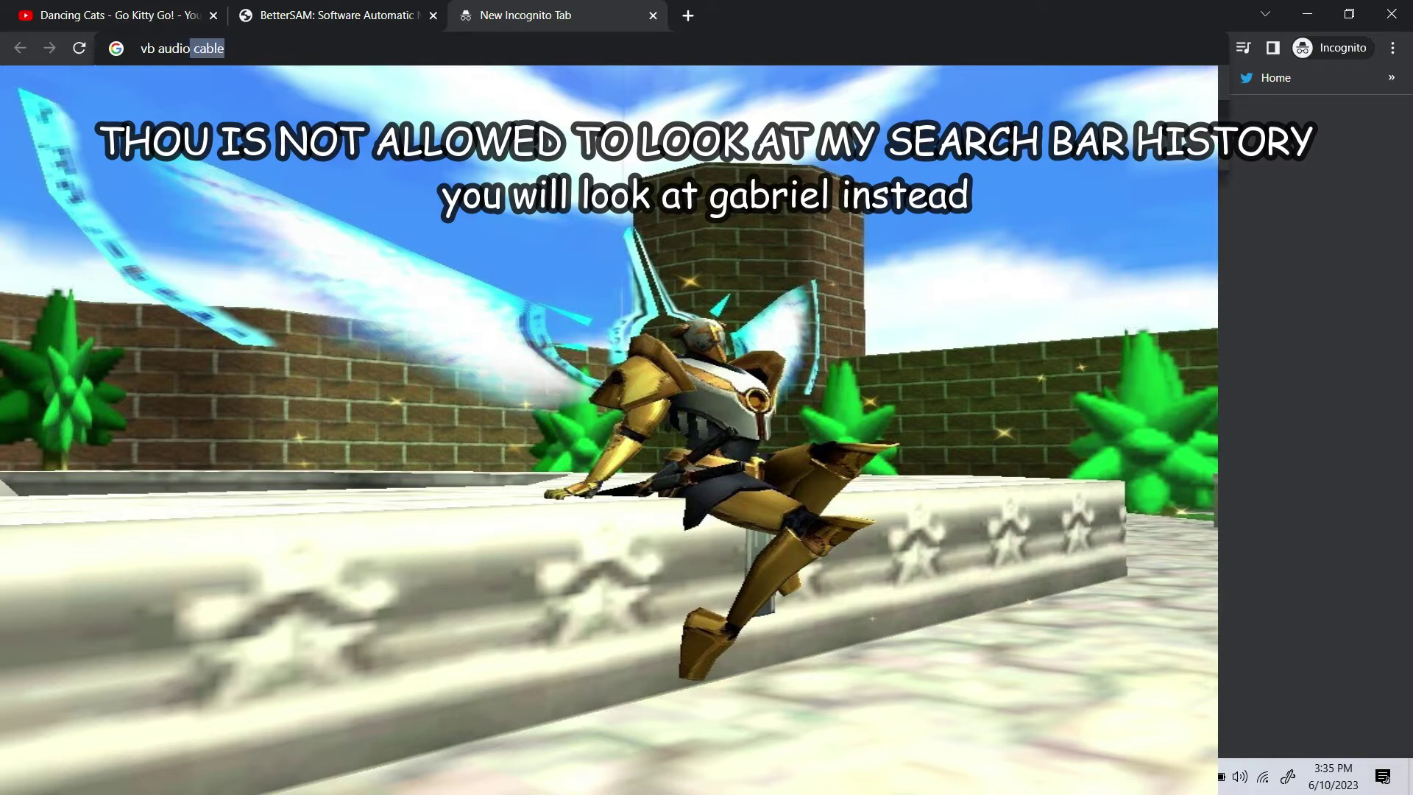
{"action": "key", "text": "Return"}
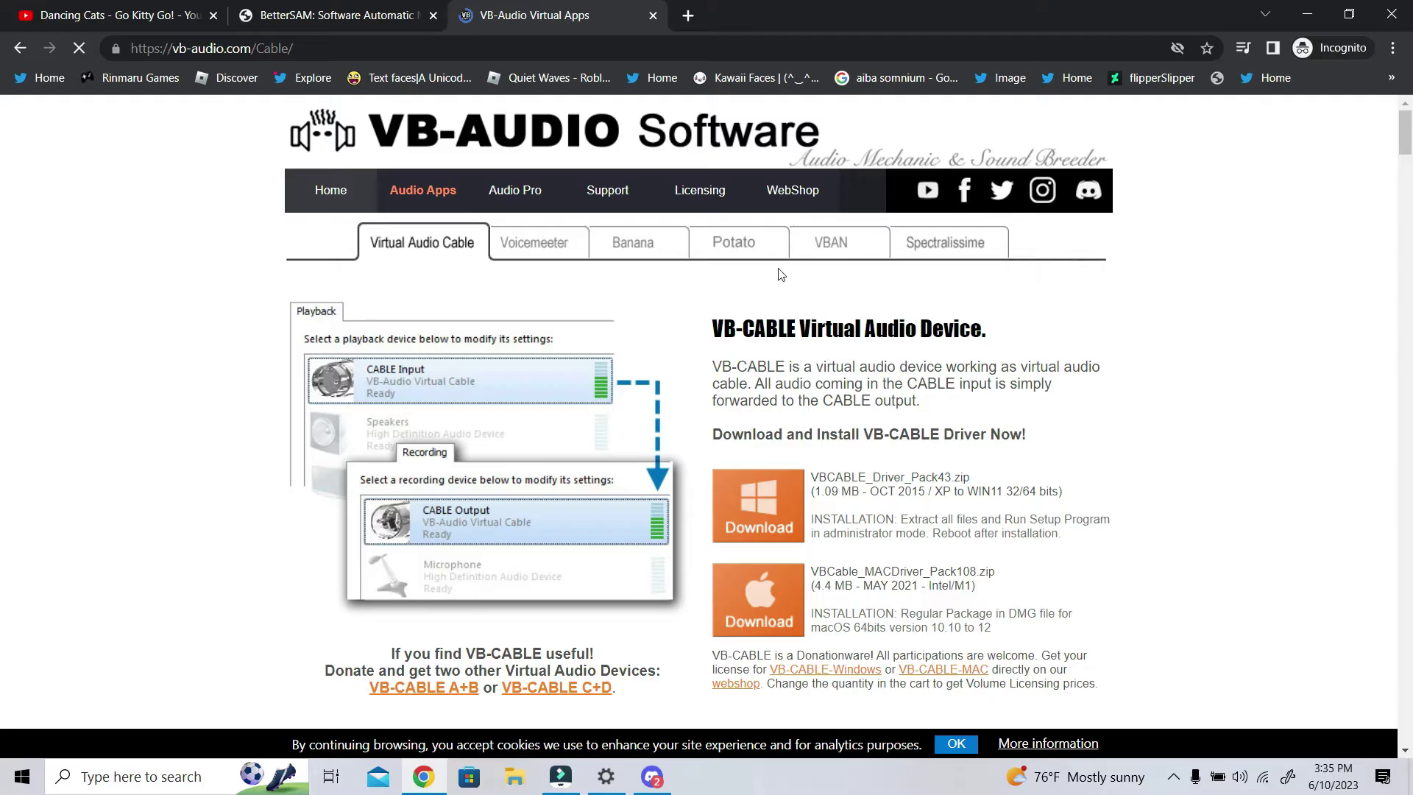
{"action": "scroll", "coordinate": [824, 291], "scroll_direction": "down", "scroll_amount": 2}
{"action": "scroll", "coordinate": [902, 398], "scroll_direction": "up", "scroll_amount": 3}
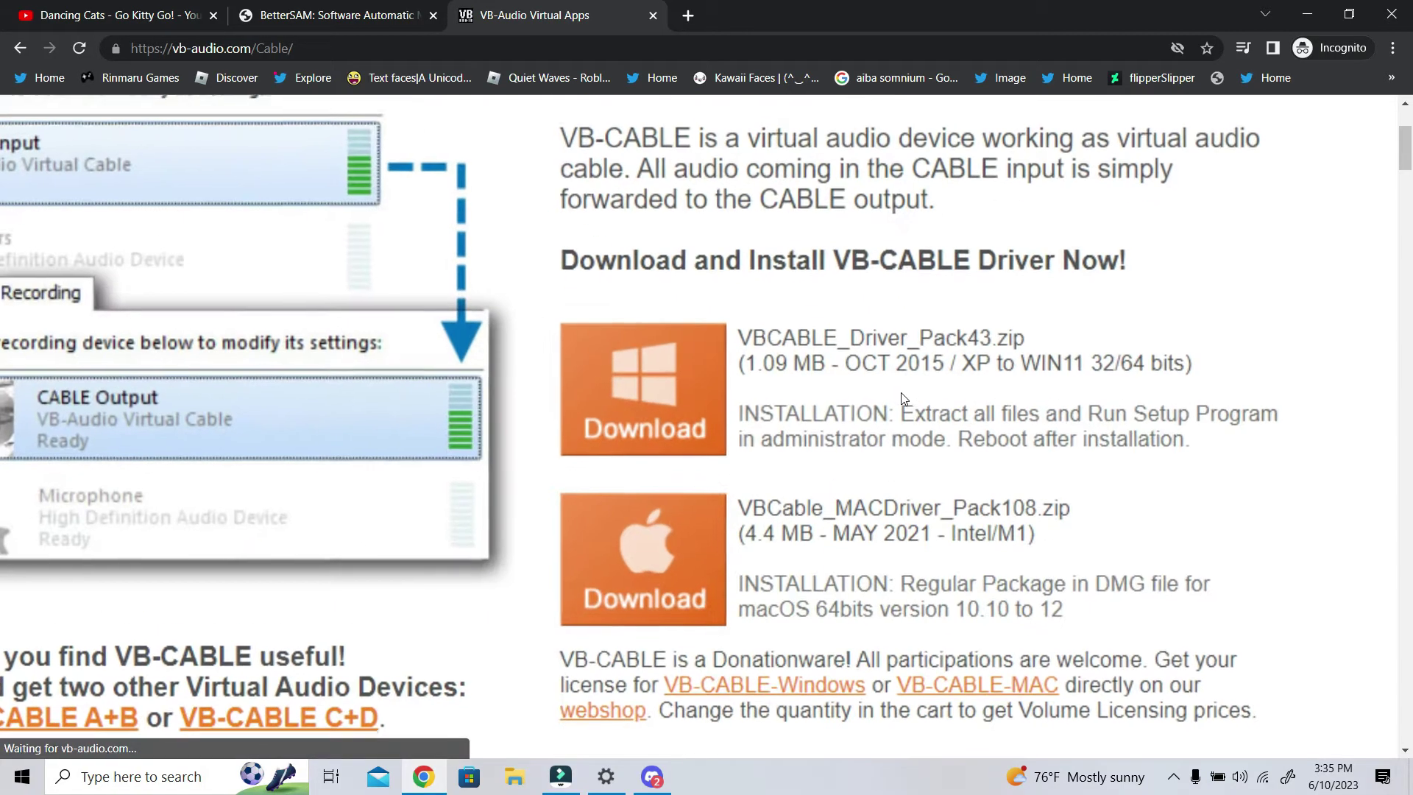
{"action": "scroll", "coordinate": [902, 398], "scroll_direction": "down", "scroll_amount": 3}
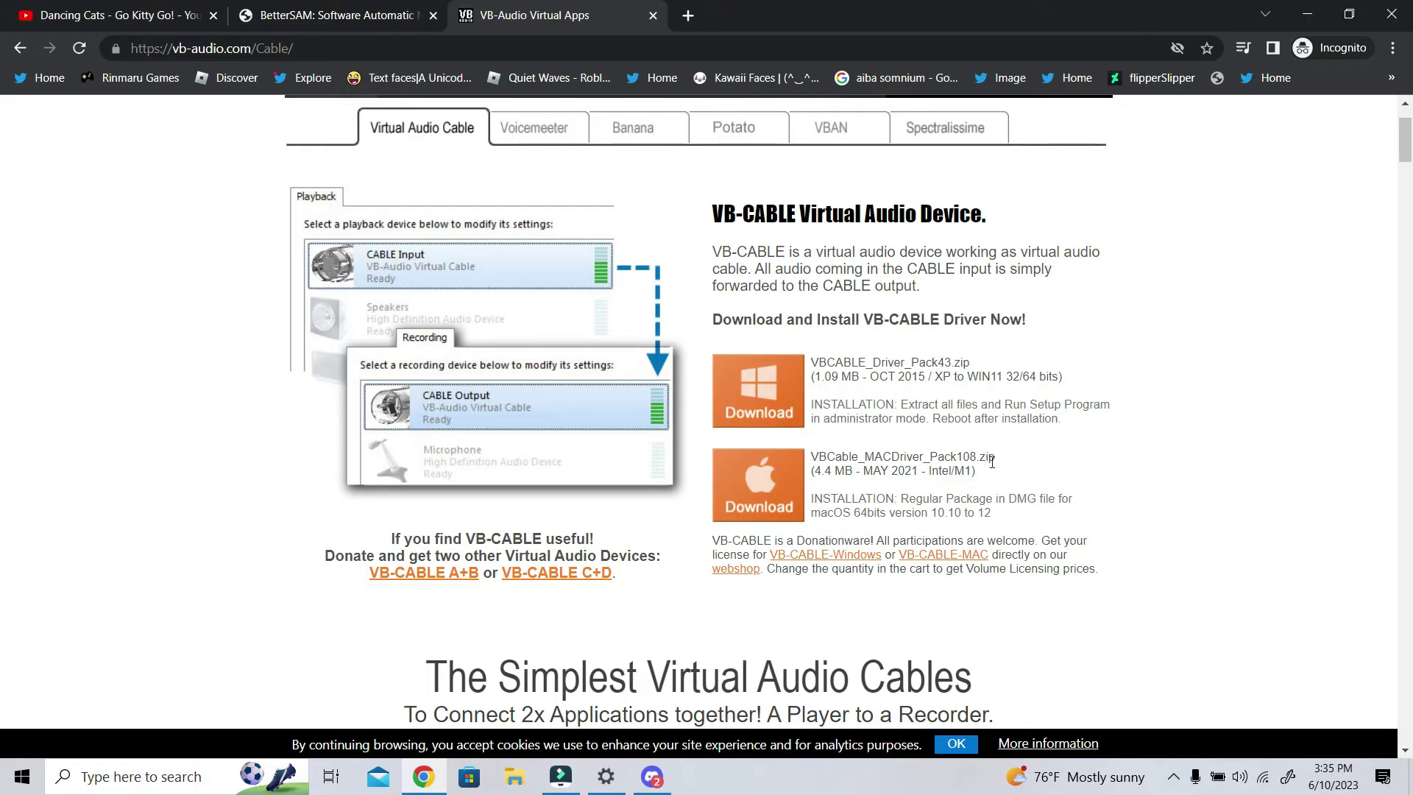
{"action": "scroll", "coordinate": [1104, 401], "scroll_direction": "down", "scroll_amount": 2}
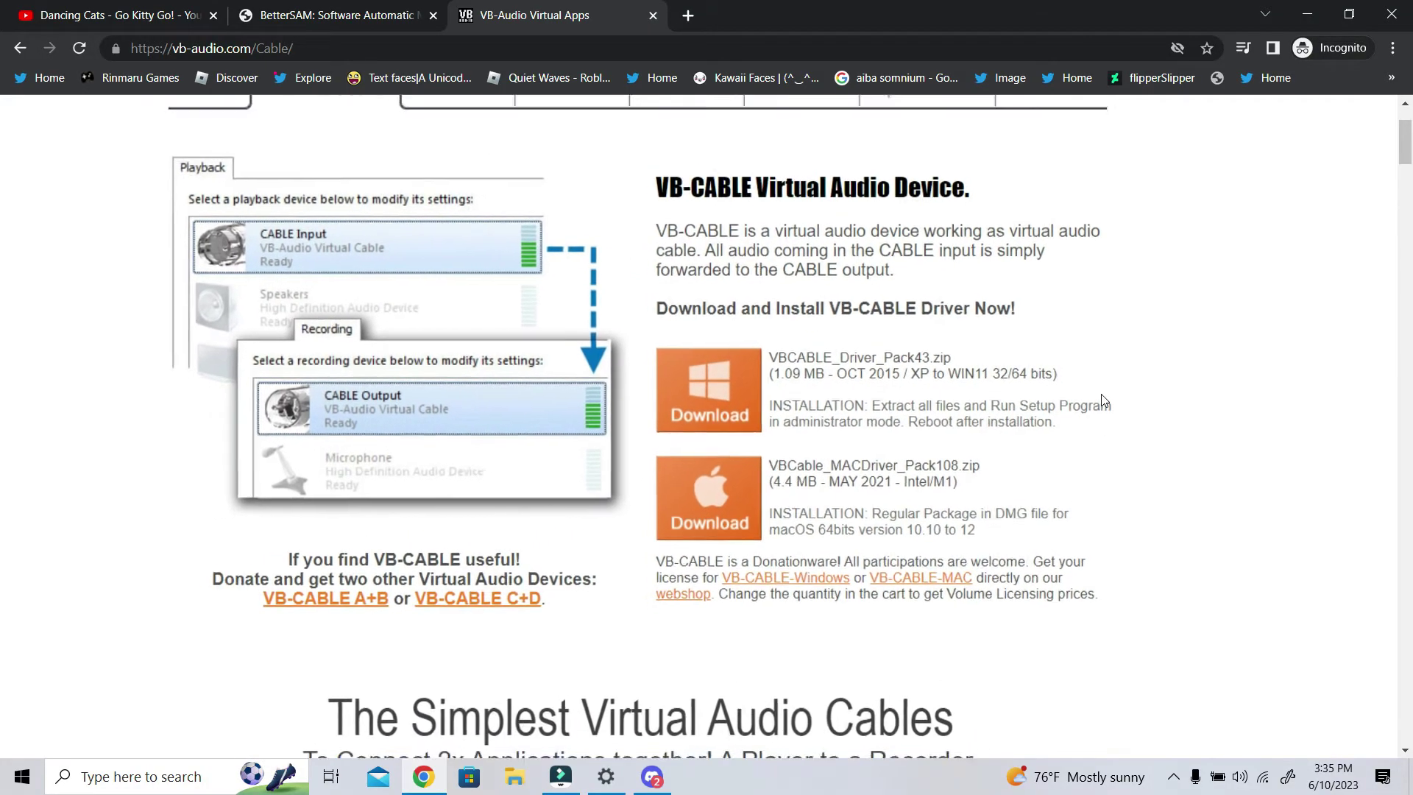
{"action": "scroll", "coordinate": [1104, 400], "scroll_direction": "up", "scroll_amount": 4}
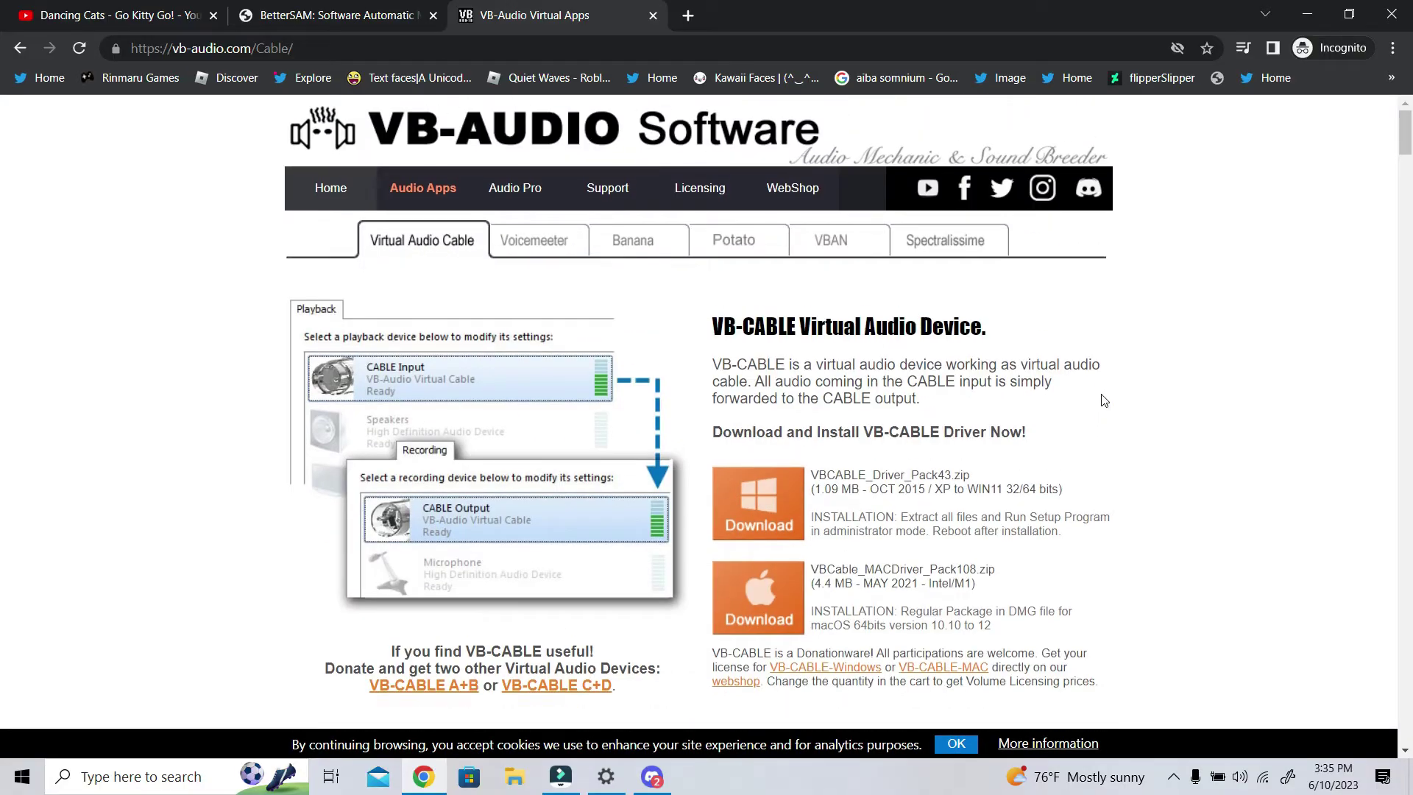
{"action": "scroll", "coordinate": [1104, 401], "scroll_direction": "down", "scroll_amount": 1}
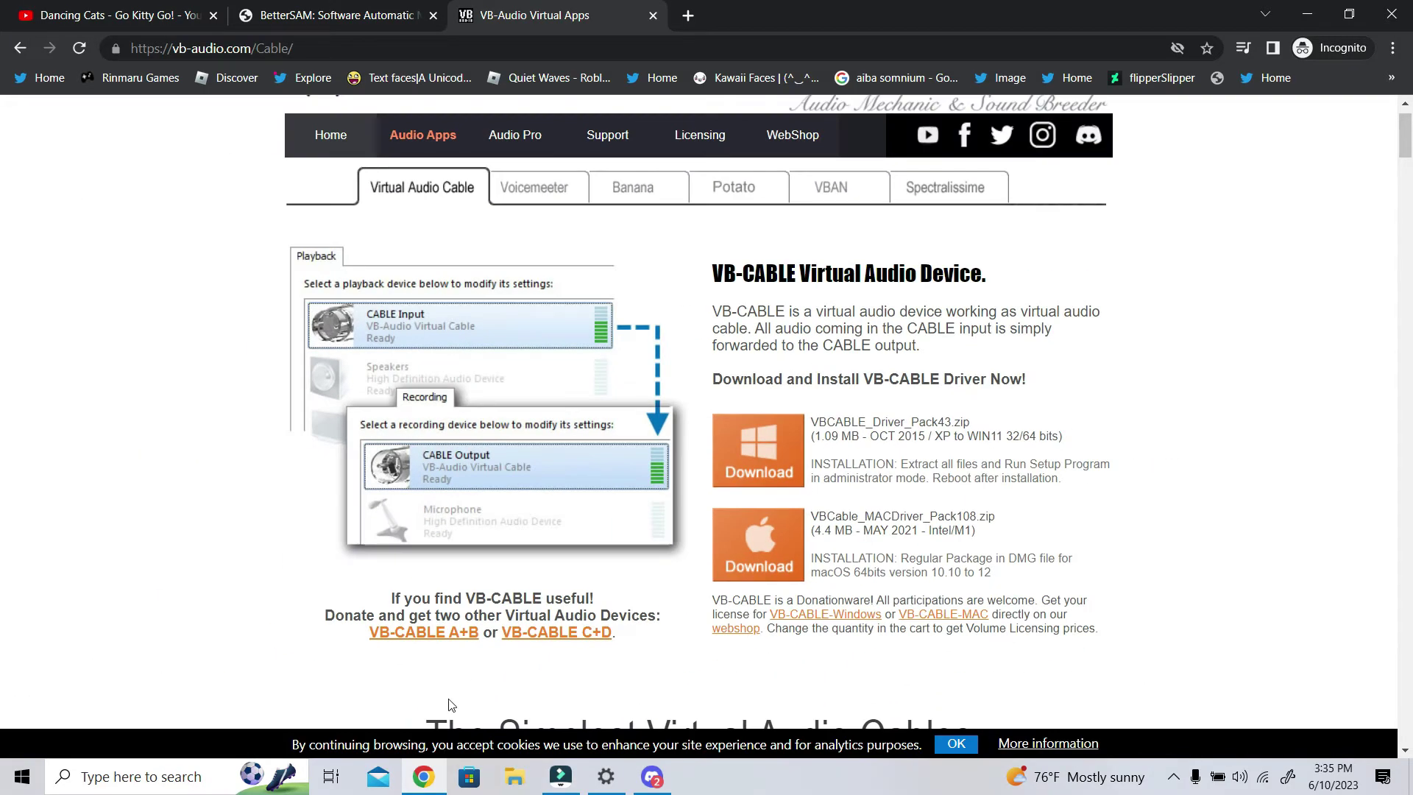
Run VBCABLE_Setup_x64 from the VBCABLE_Driver_Pack43 folder as administrator
{"action": "left_click", "coordinate": [506, 785]}
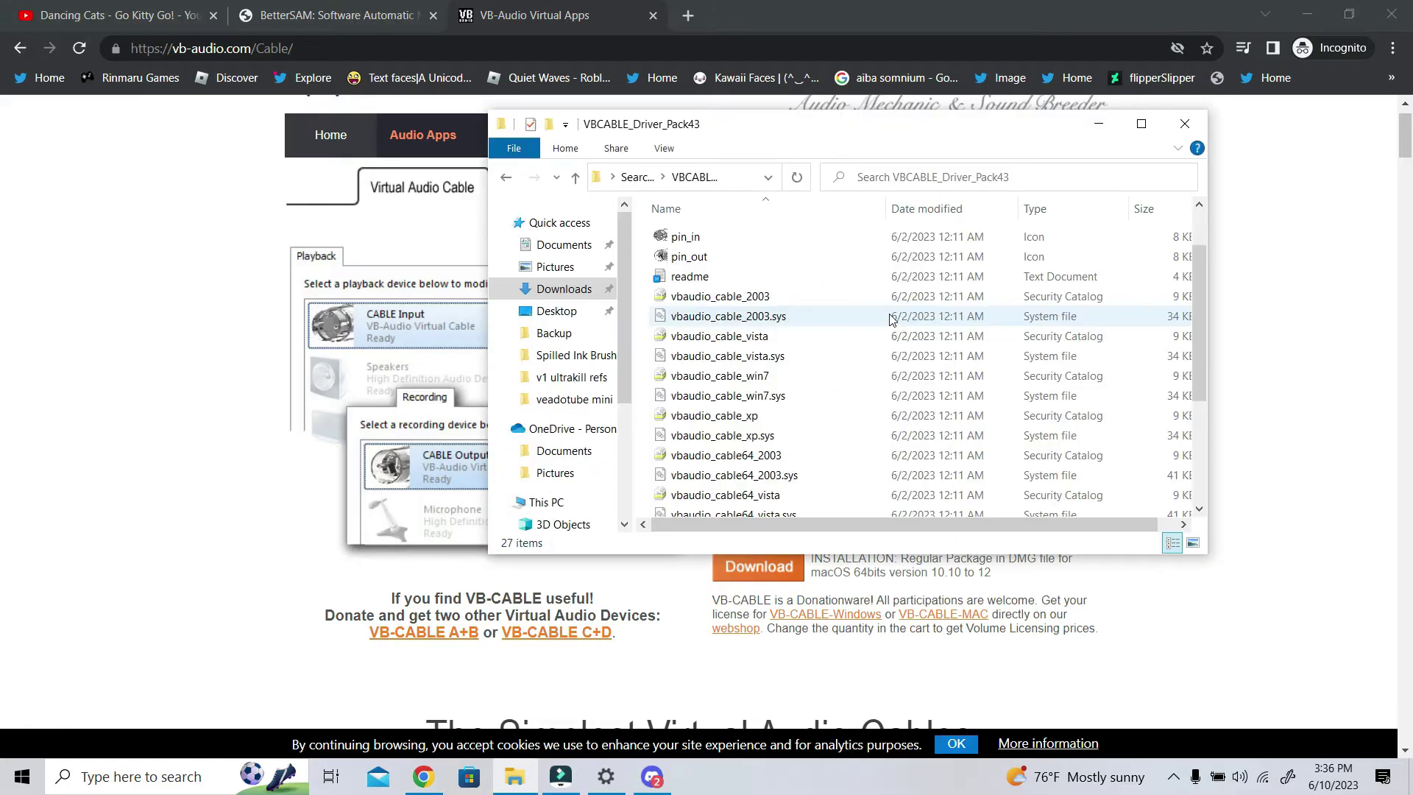
{"action": "scroll", "coordinate": [905, 346], "scroll_direction": "down", "scroll_amount": 3}
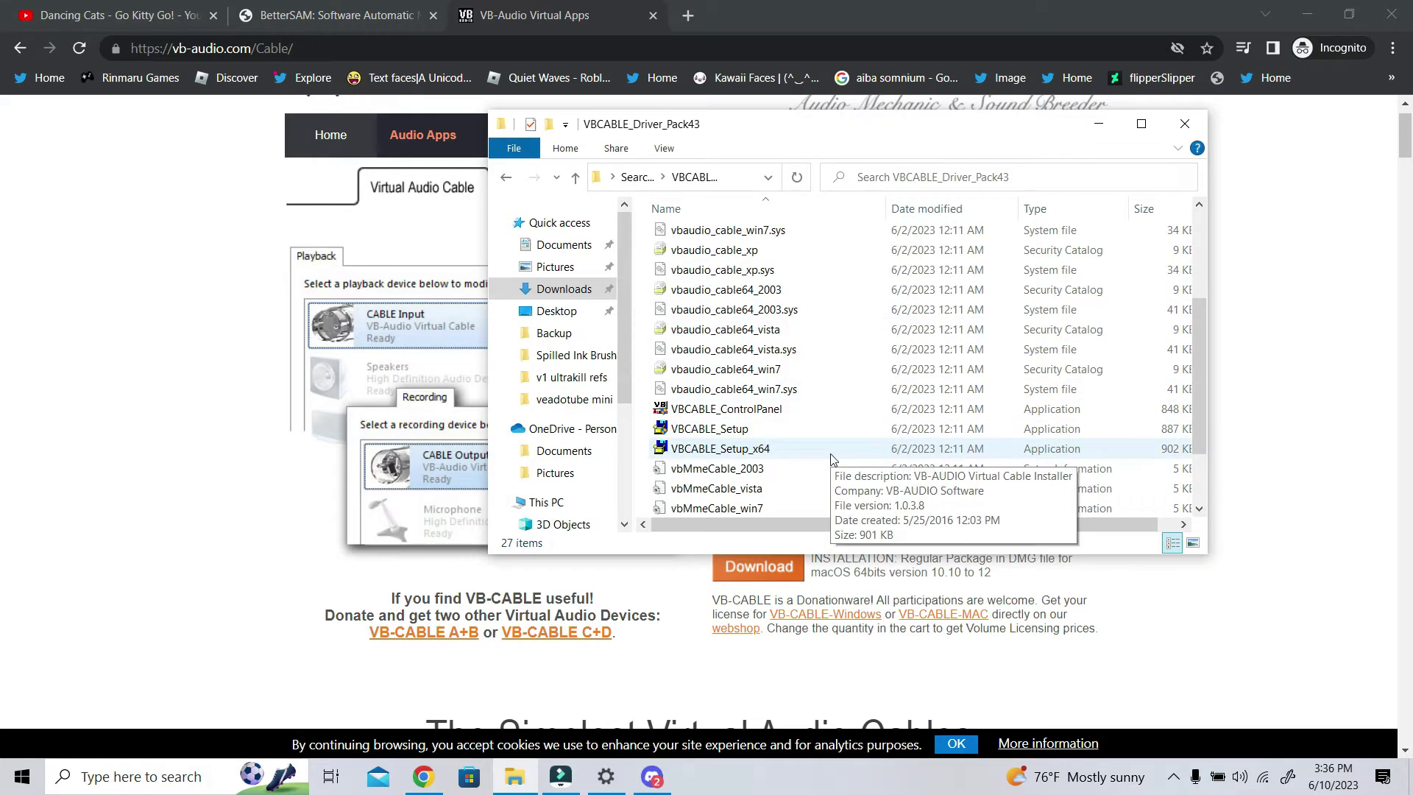
{"action": "right_click", "coordinate": [780, 456]}
{"action": "left_click", "coordinate": [757, 453]}
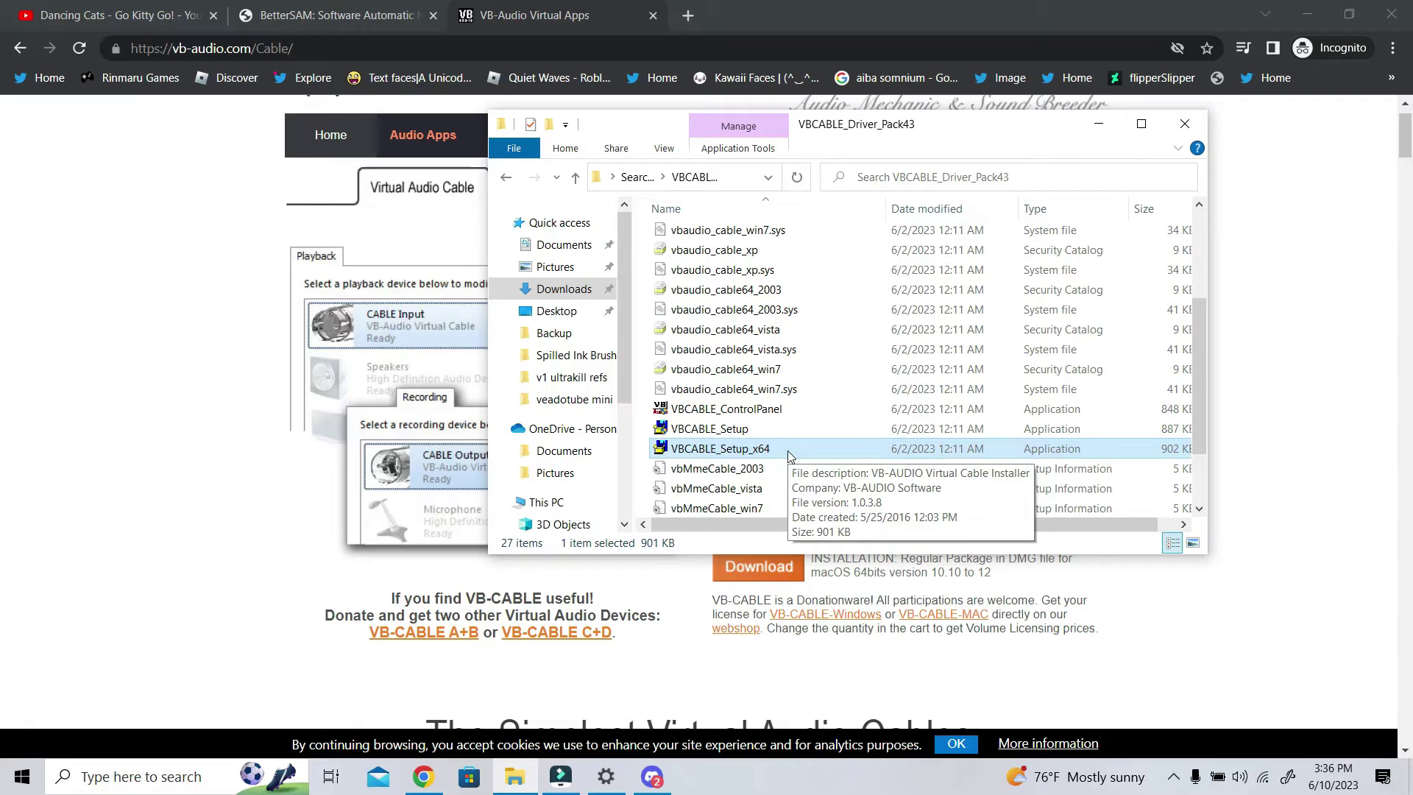
{"action": "right_click", "coordinate": [788, 454]}
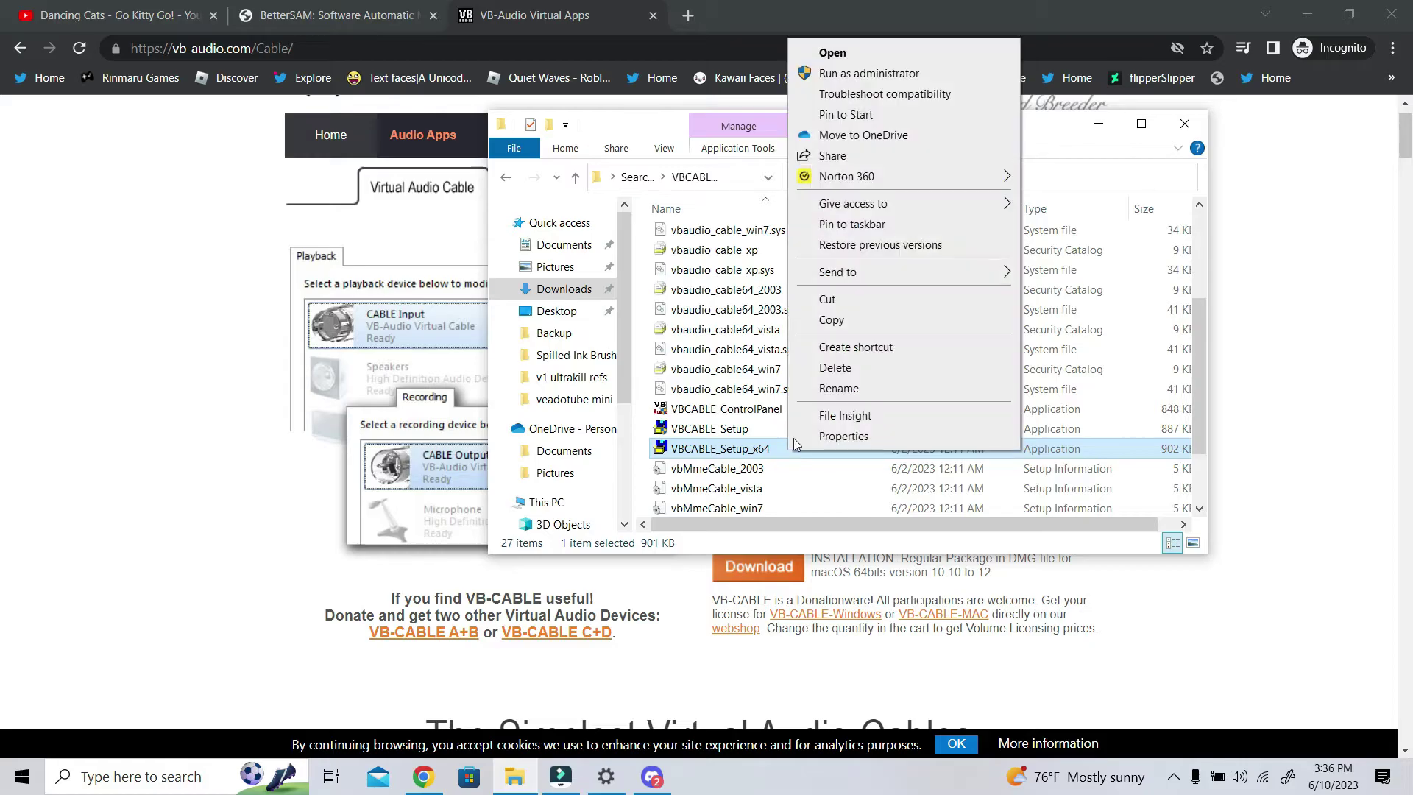
{"action": "left_click", "coordinate": [836, 74]}
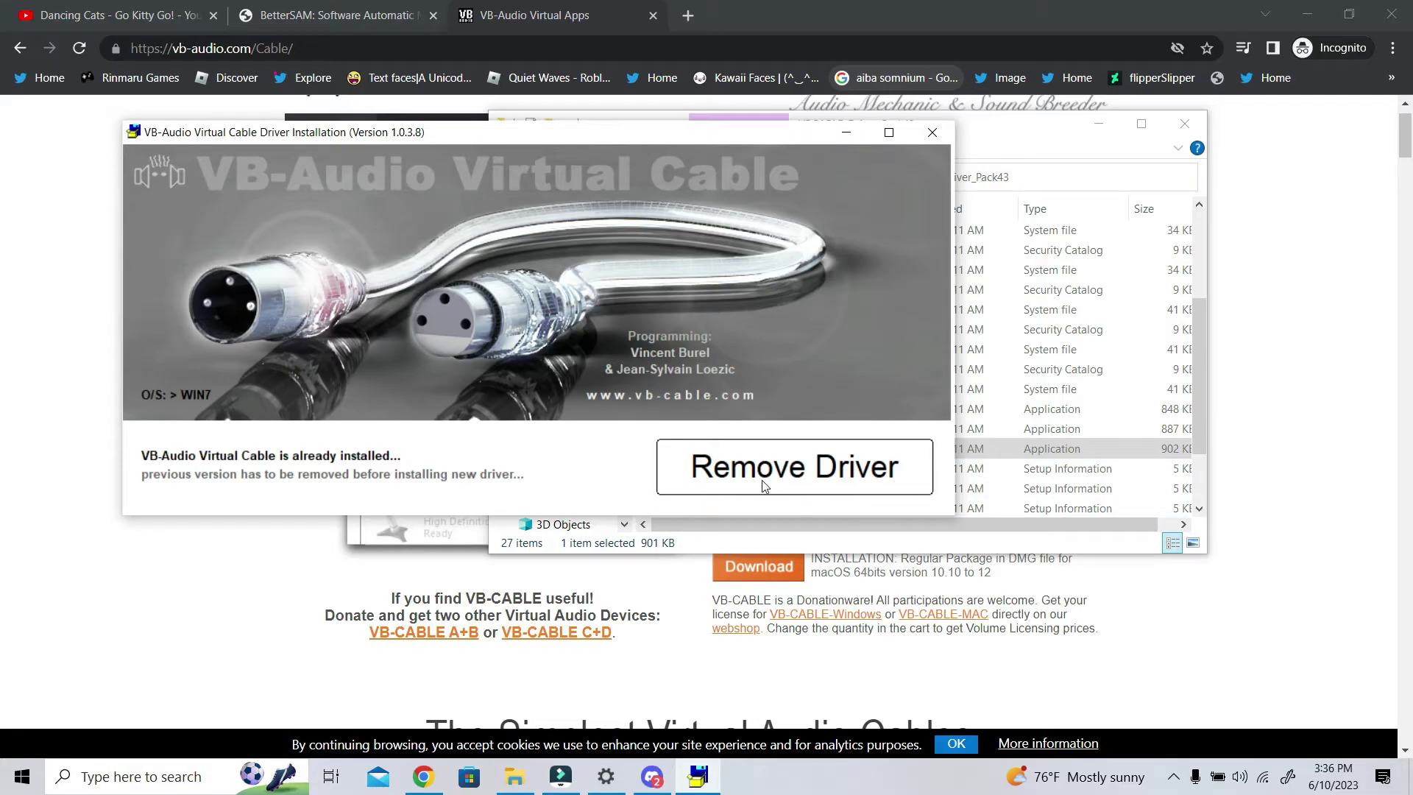
Close the VB-Audio installer and driver folder, and bring up the Windows Volume Mixer
{"action": "left_click", "coordinate": [932, 136]}
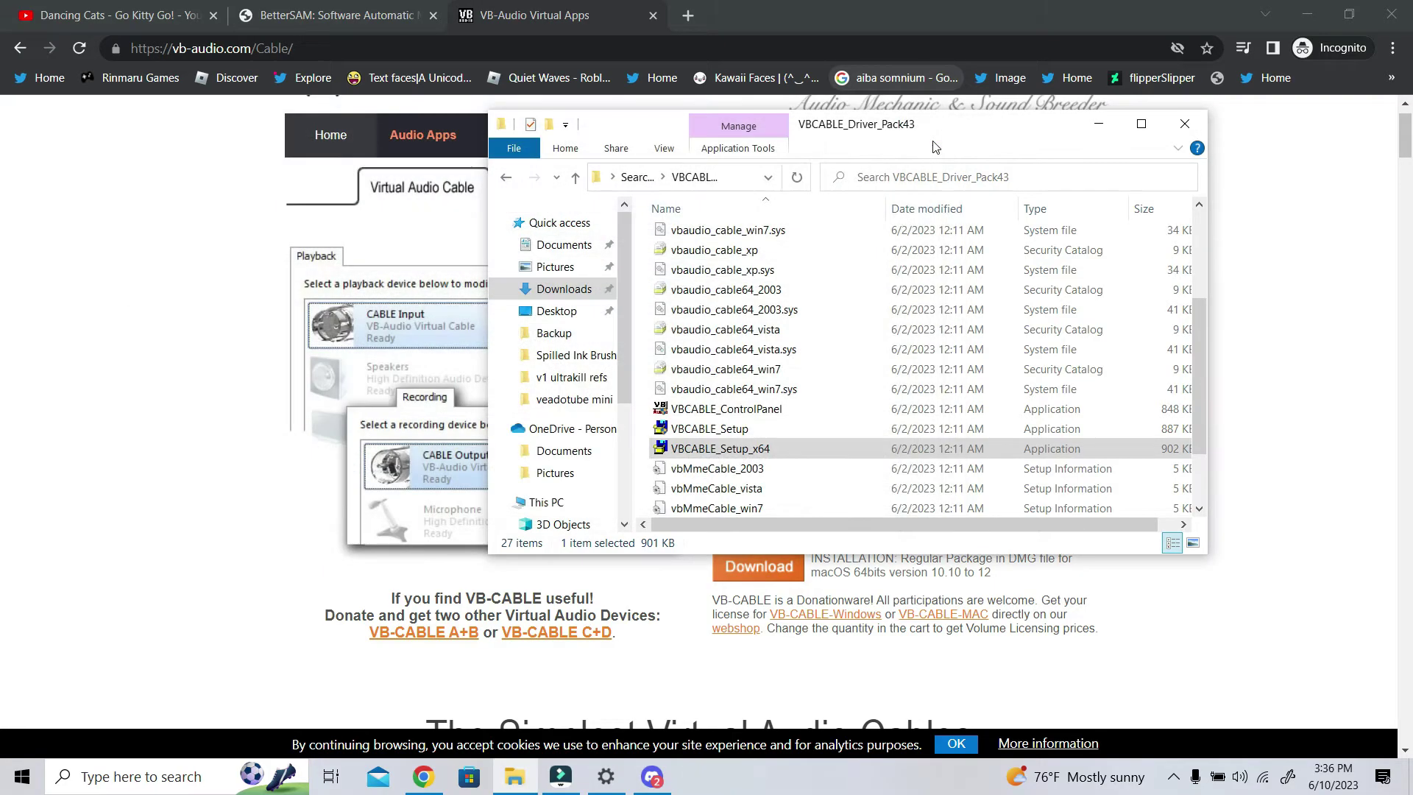
{"action": "left_click", "coordinate": [1191, 130]}
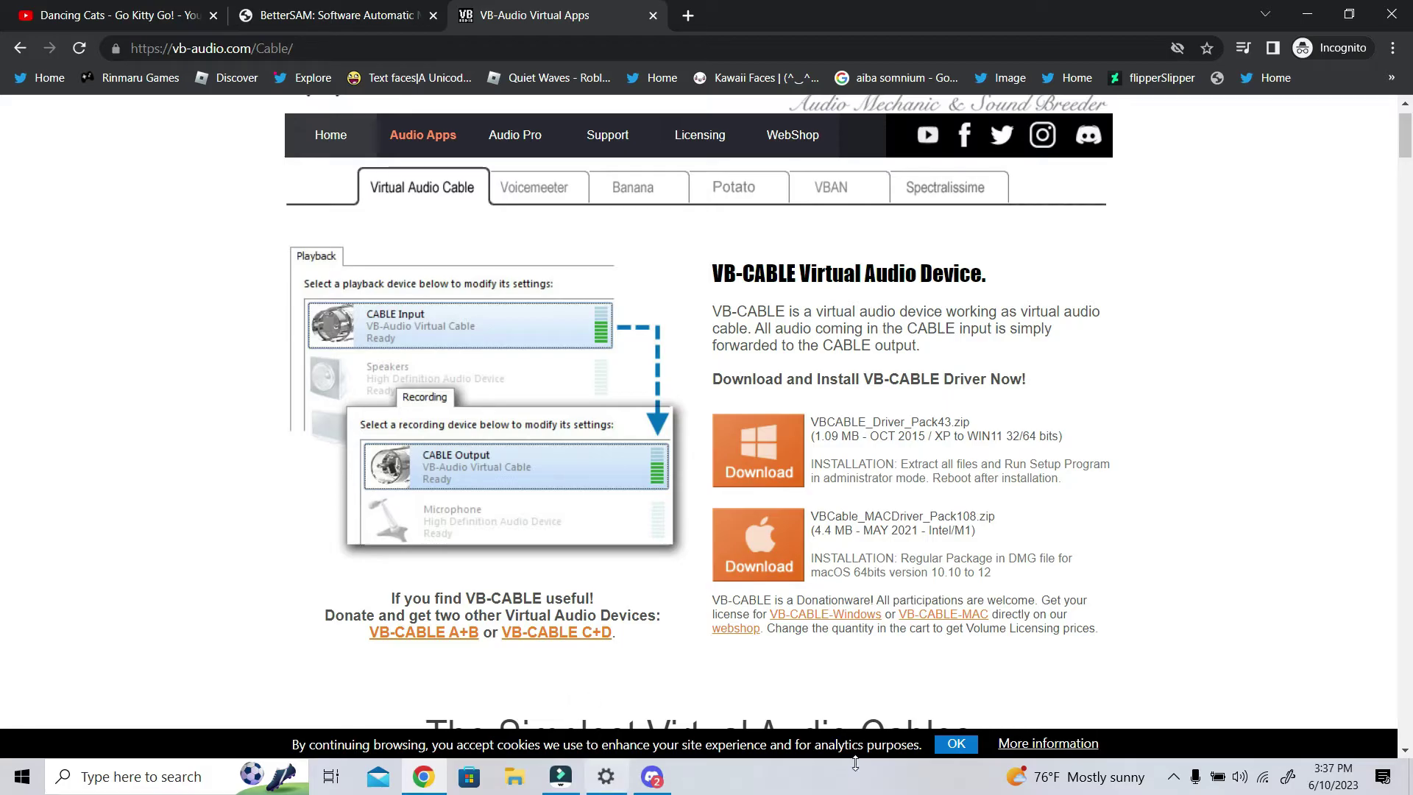
{"action": "left_click", "coordinate": [1240, 777]}
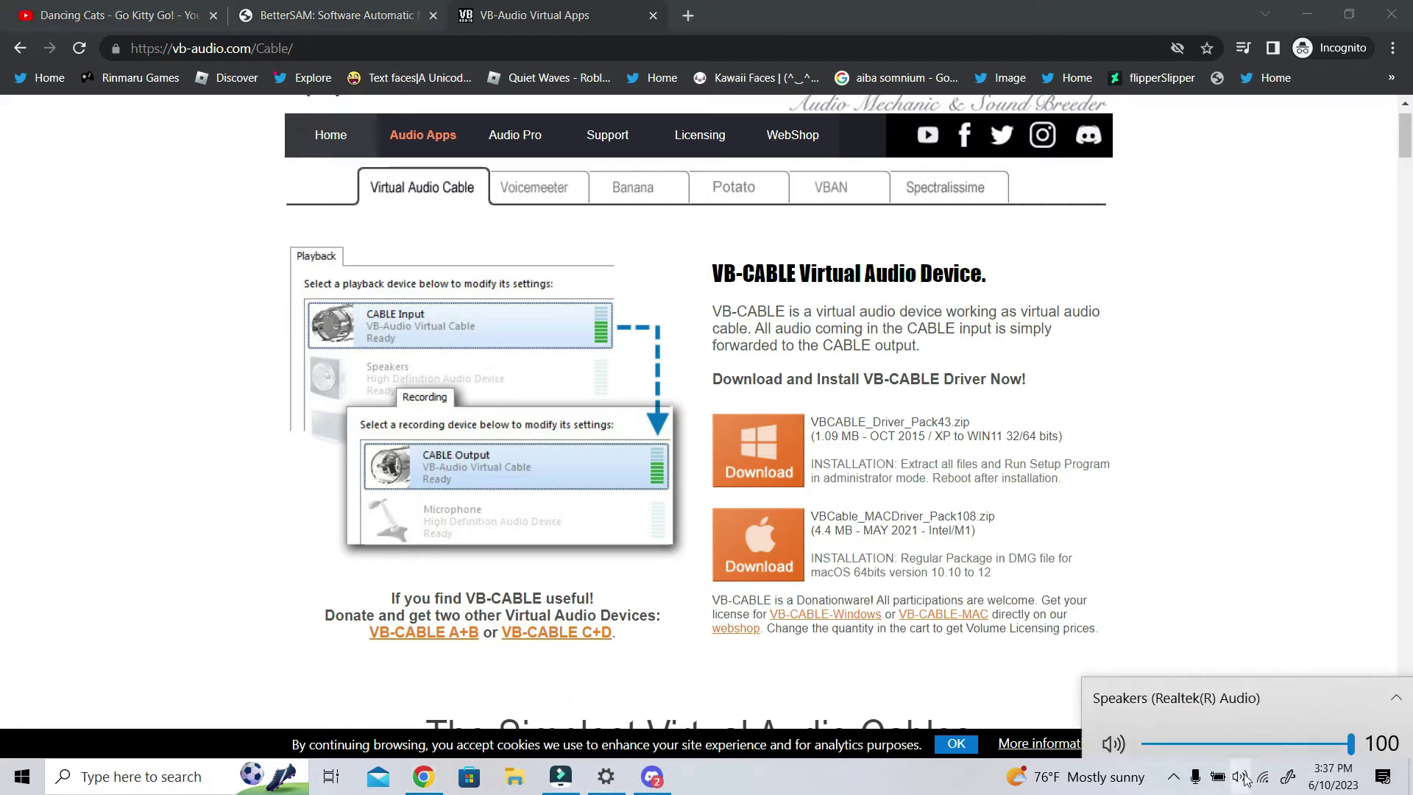
{"action": "left_click", "coordinate": [1241, 777]}
{"action": "right_click", "coordinate": [1246, 778]}
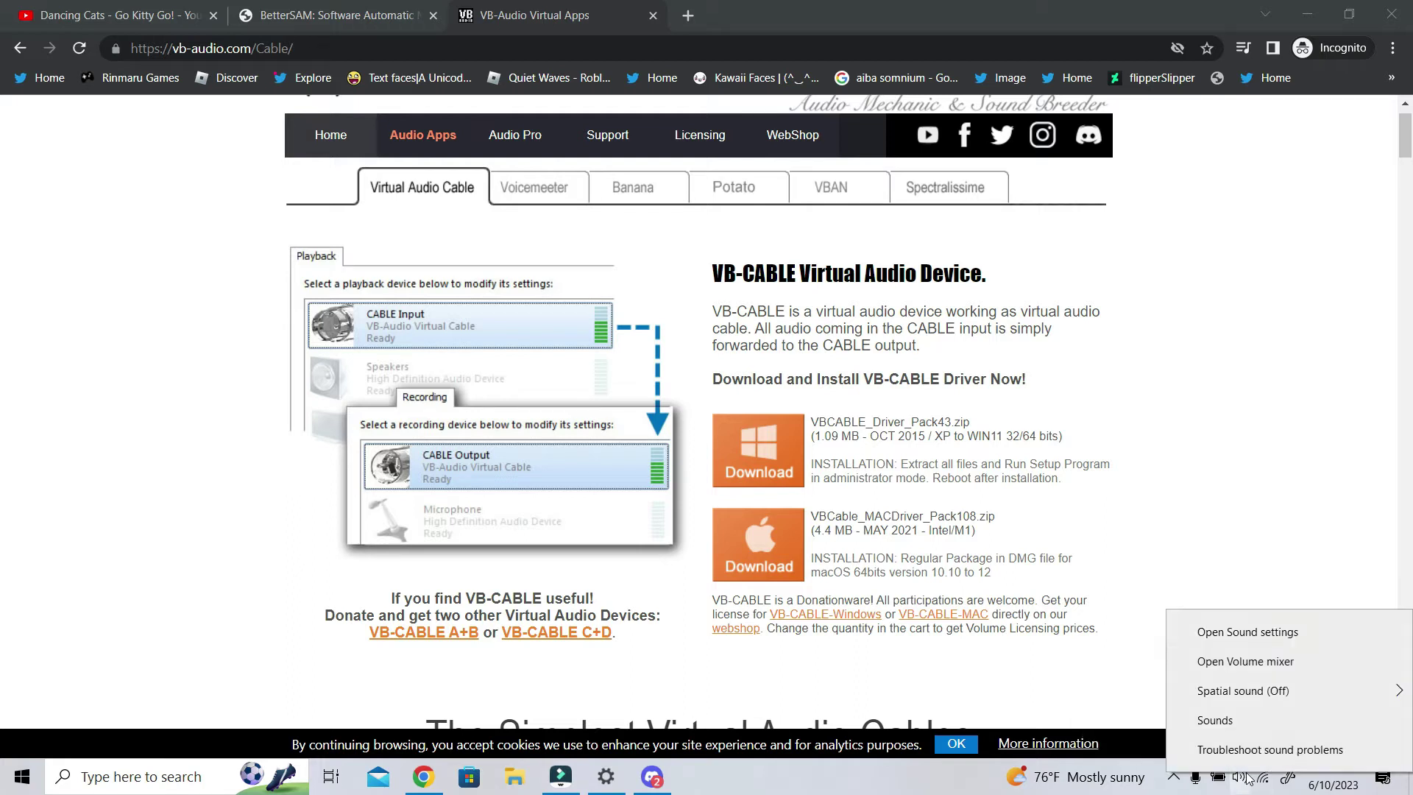
{"action": "left_click", "coordinate": [1251, 662]}
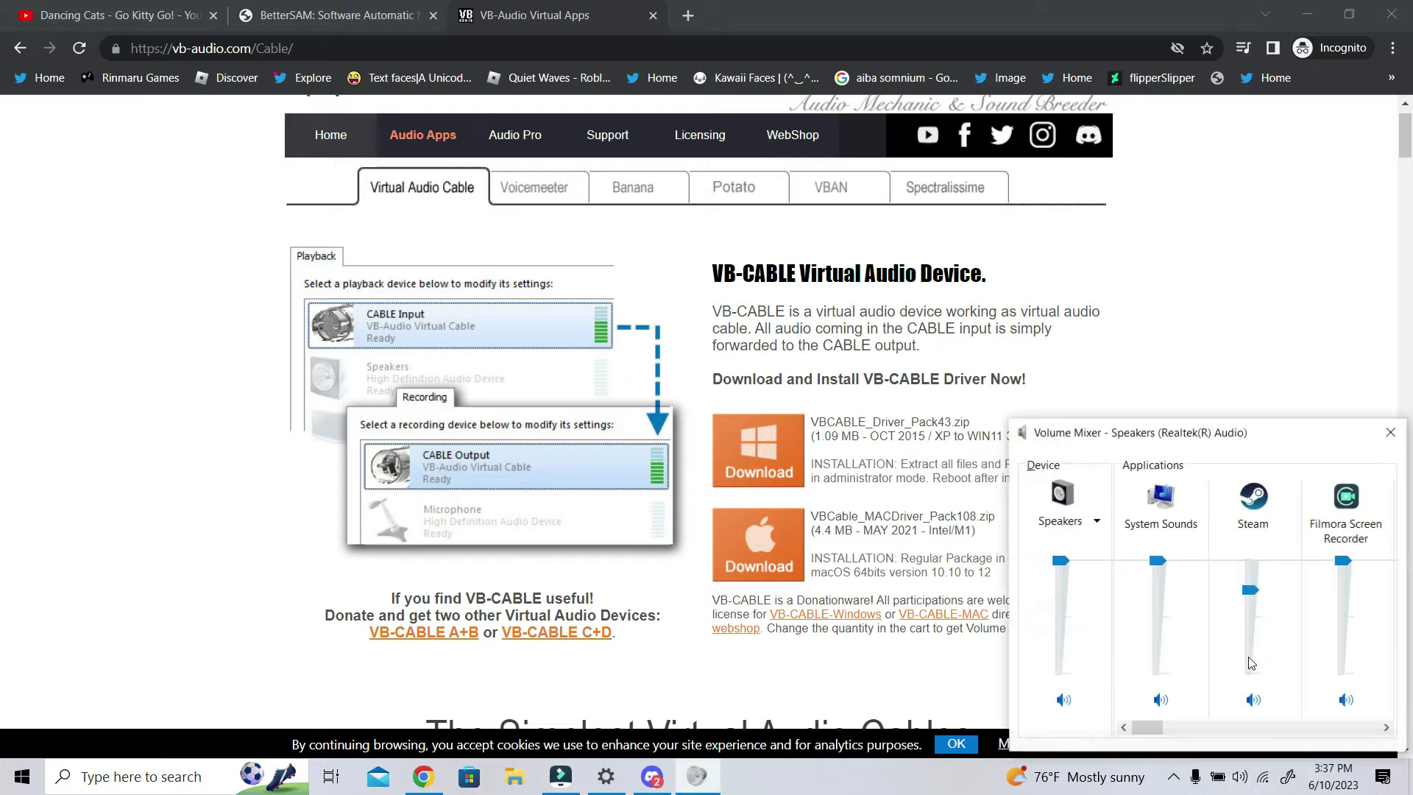
Switch the mixer to CABLE Input (VB-Audio Virtual Cable) and raise its volume to 100
{"action": "left_click", "coordinate": [1095, 523]}
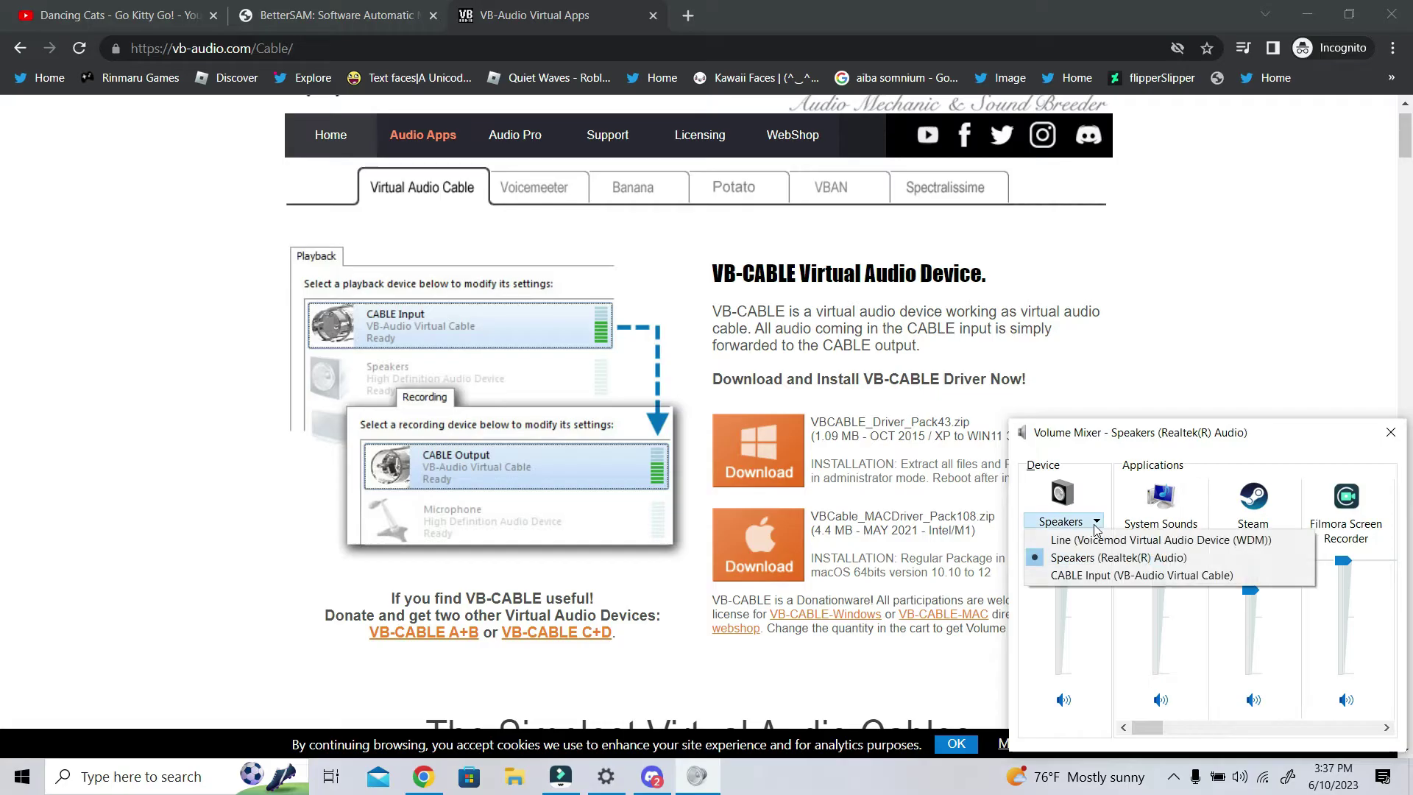
{"action": "left_click", "coordinate": [1052, 578]}
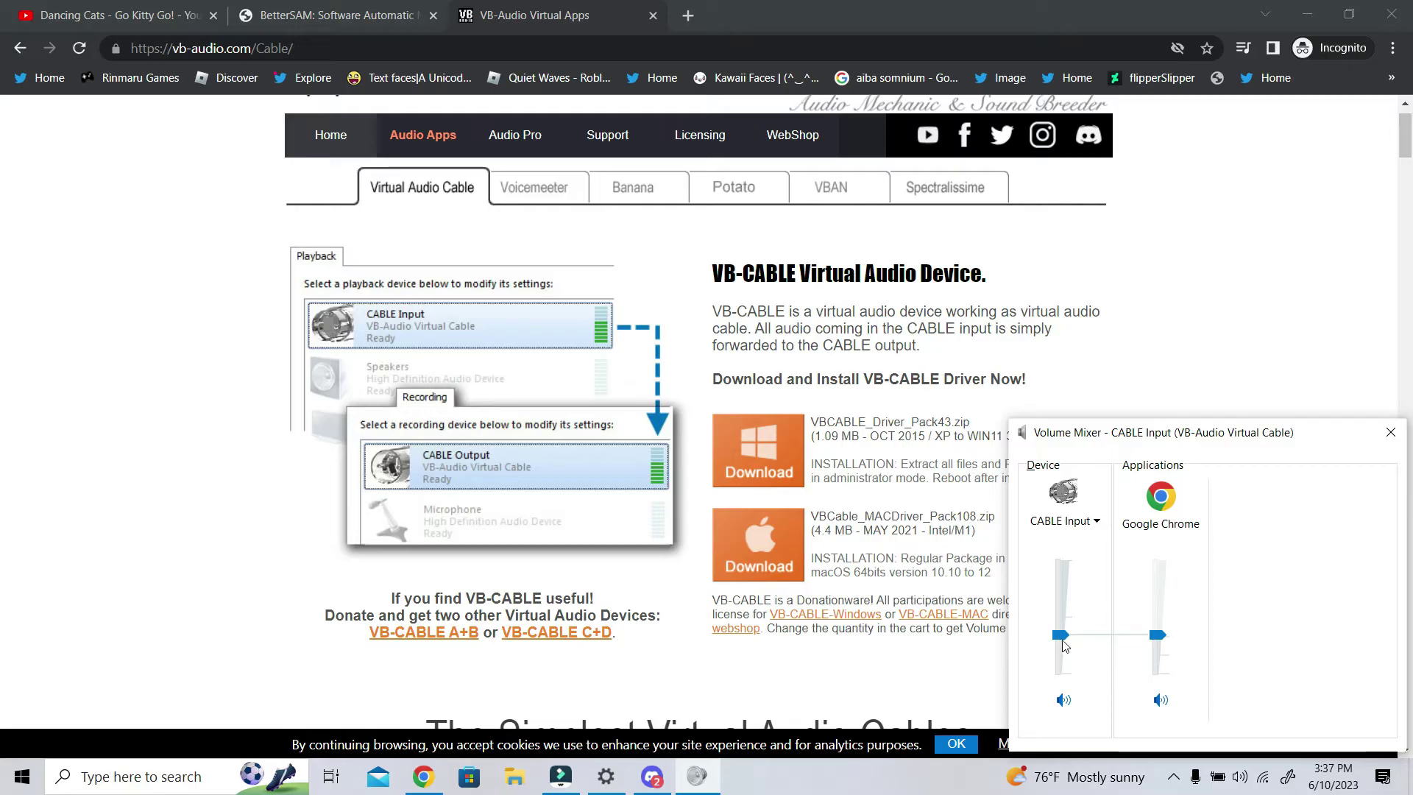
{"action": "mouse_move", "coordinate": [1064, 624]}
{"action": "left_click_drag", "start_coordinate": [1063, 629], "coordinate": [1062, 561]}
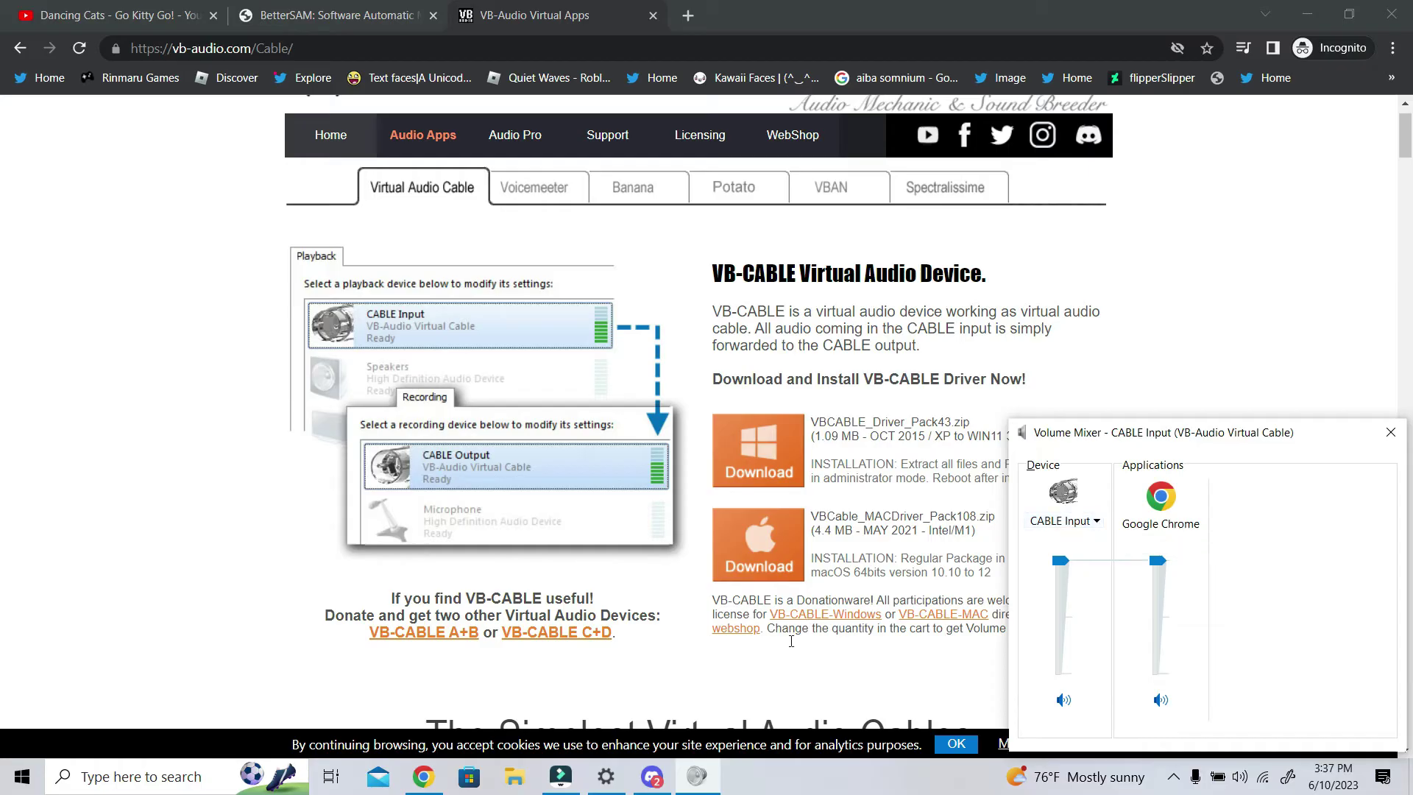
Search 'sound mixer' and reach the App volume and device preferences settings page
{"action": "left_click", "coordinate": [208, 791]}
{"action": "type", "text": "sound mixer"}
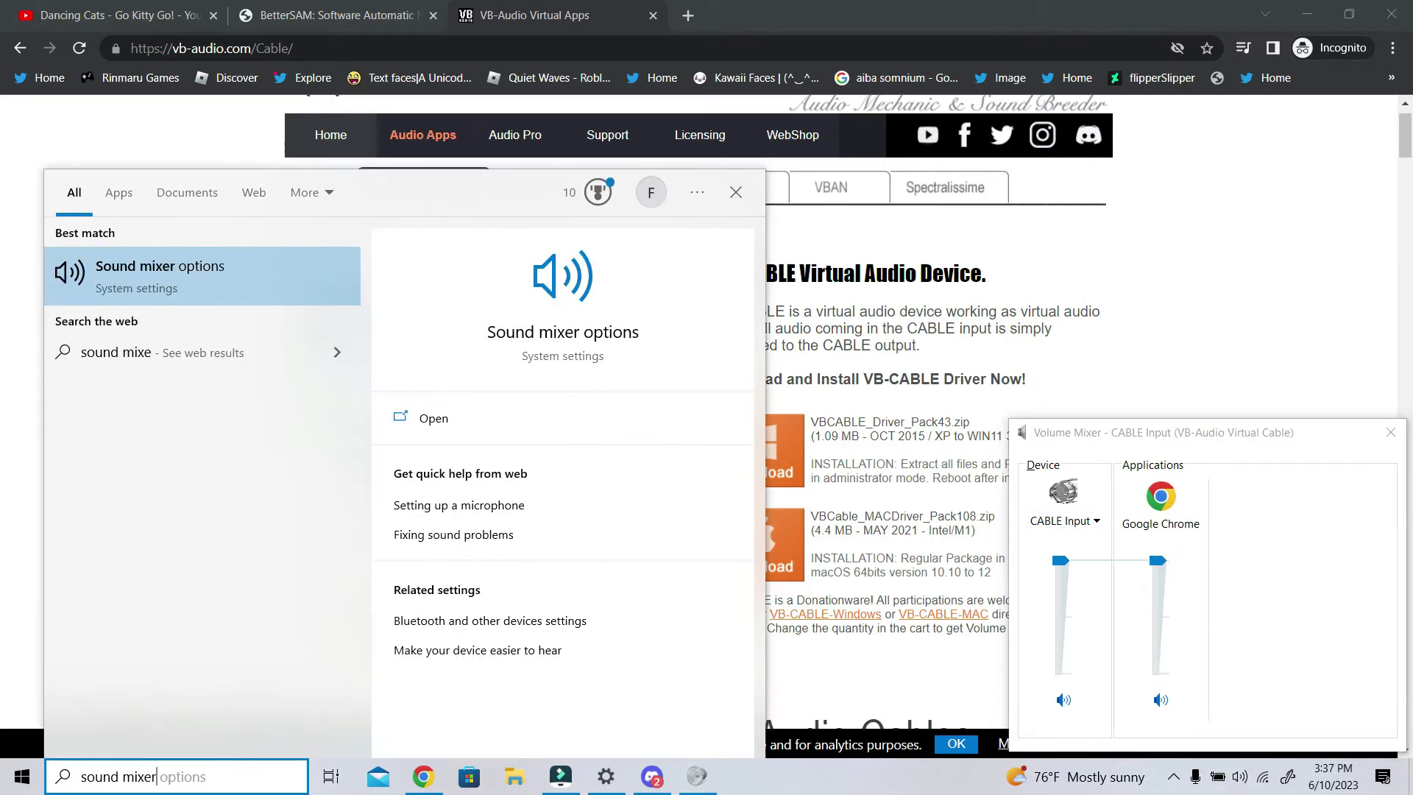
{"action": "left_click", "coordinate": [462, 419]}
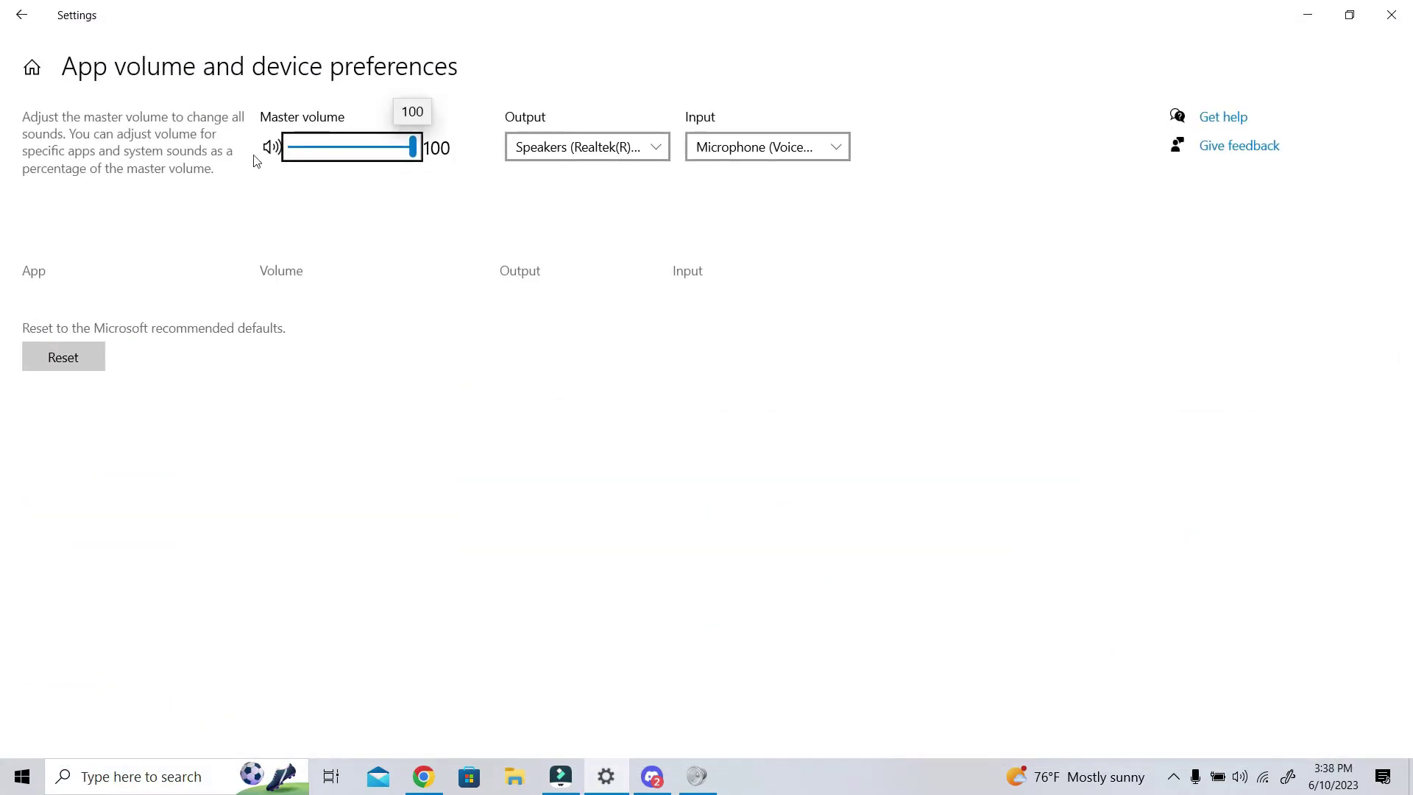
{"action": "left_click", "coordinate": [463, 362]}
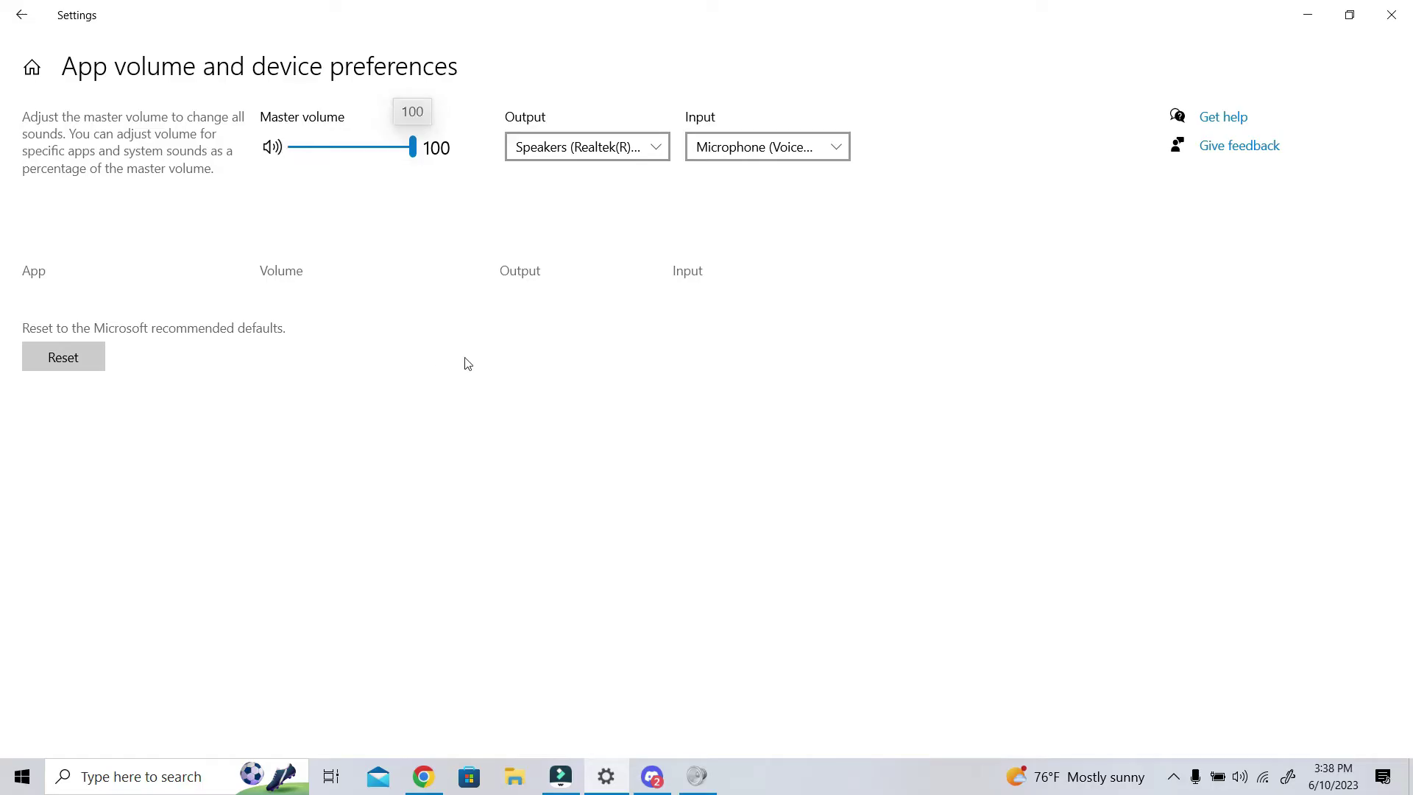
{"action": "left_click", "coordinate": [22, 15]}
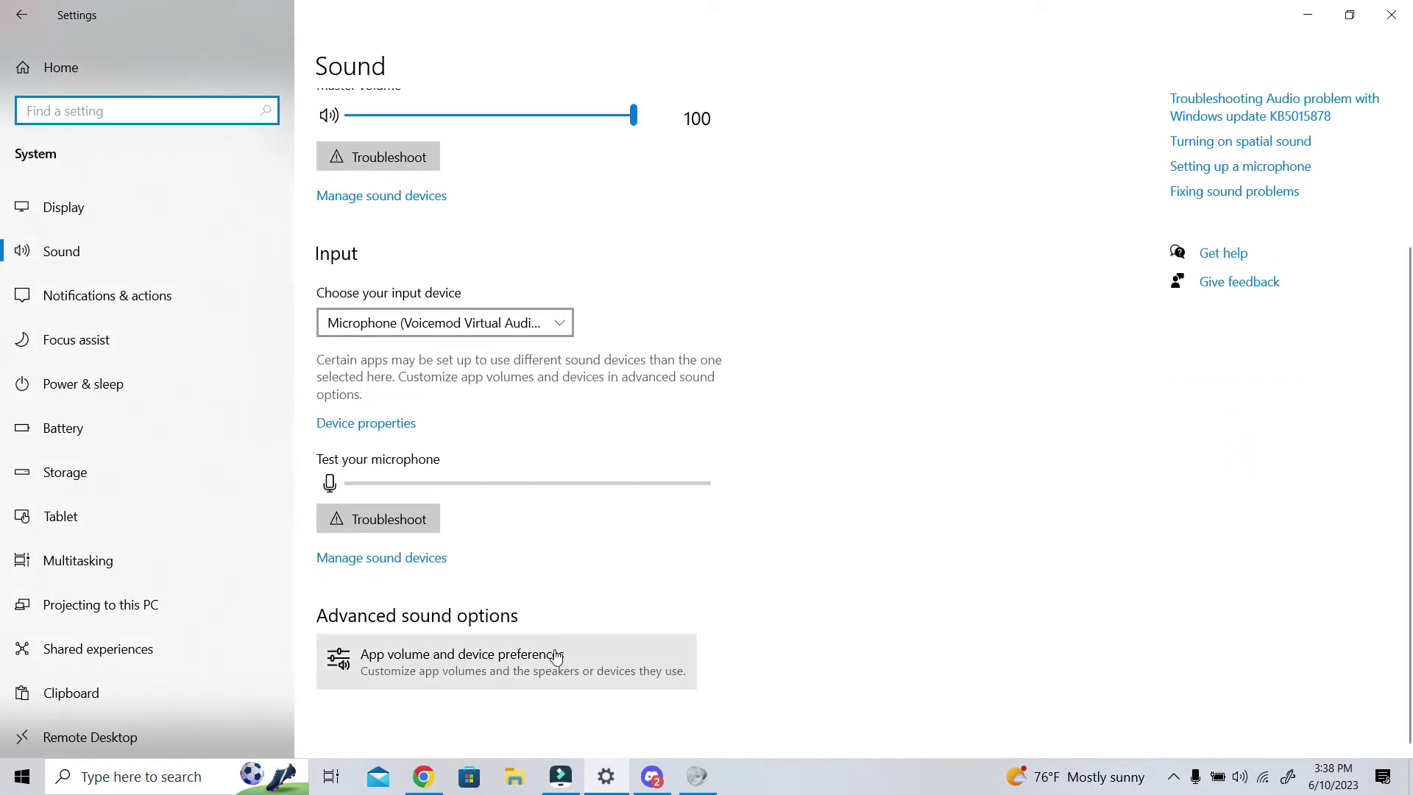
{"action": "left_click", "coordinate": [557, 655]}
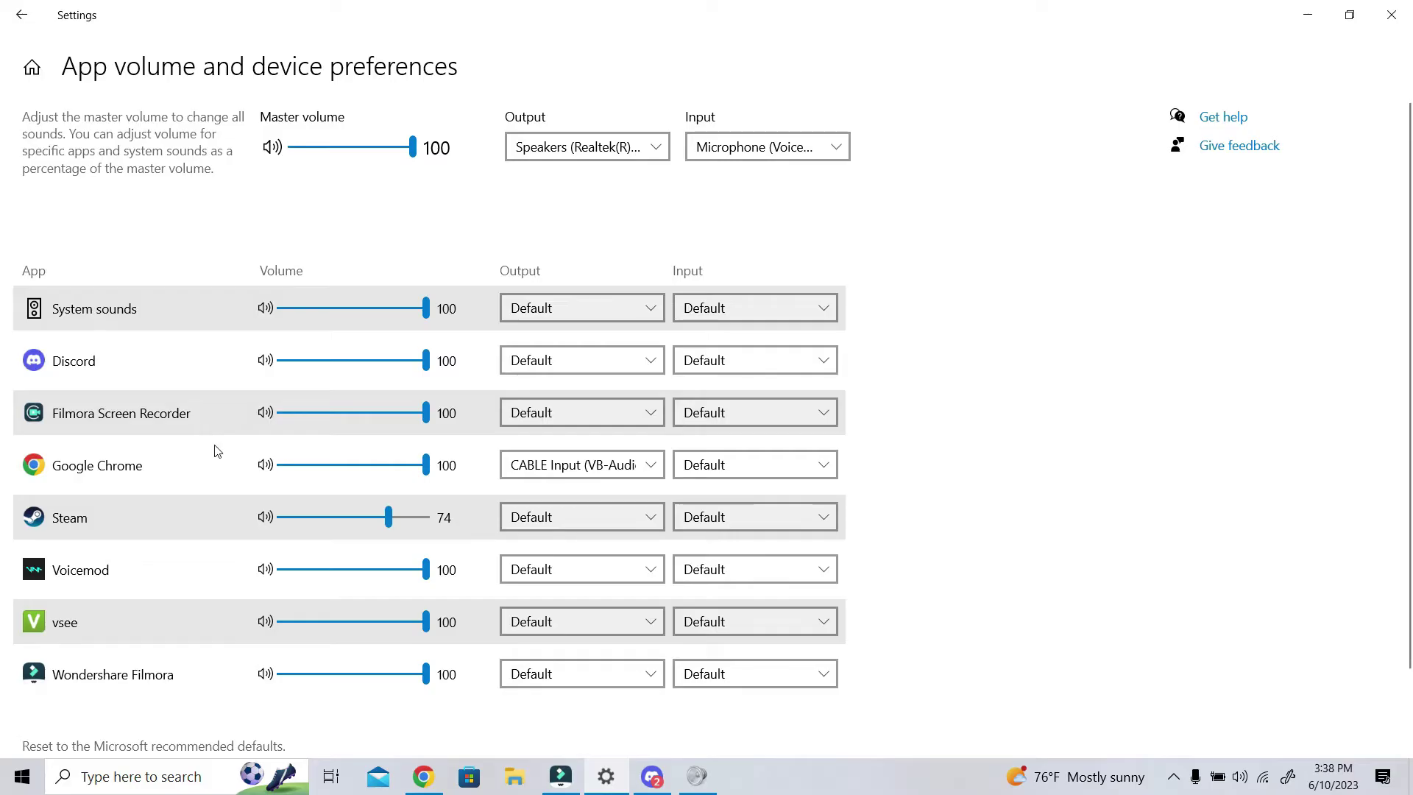
Set Google Chrome's Output to CABLE Input (VB-Audio Virtual Cable) and return to Chrome
{"action": "scroll", "coordinate": [219, 467], "scroll_direction": "down", "scroll_amount": 1}
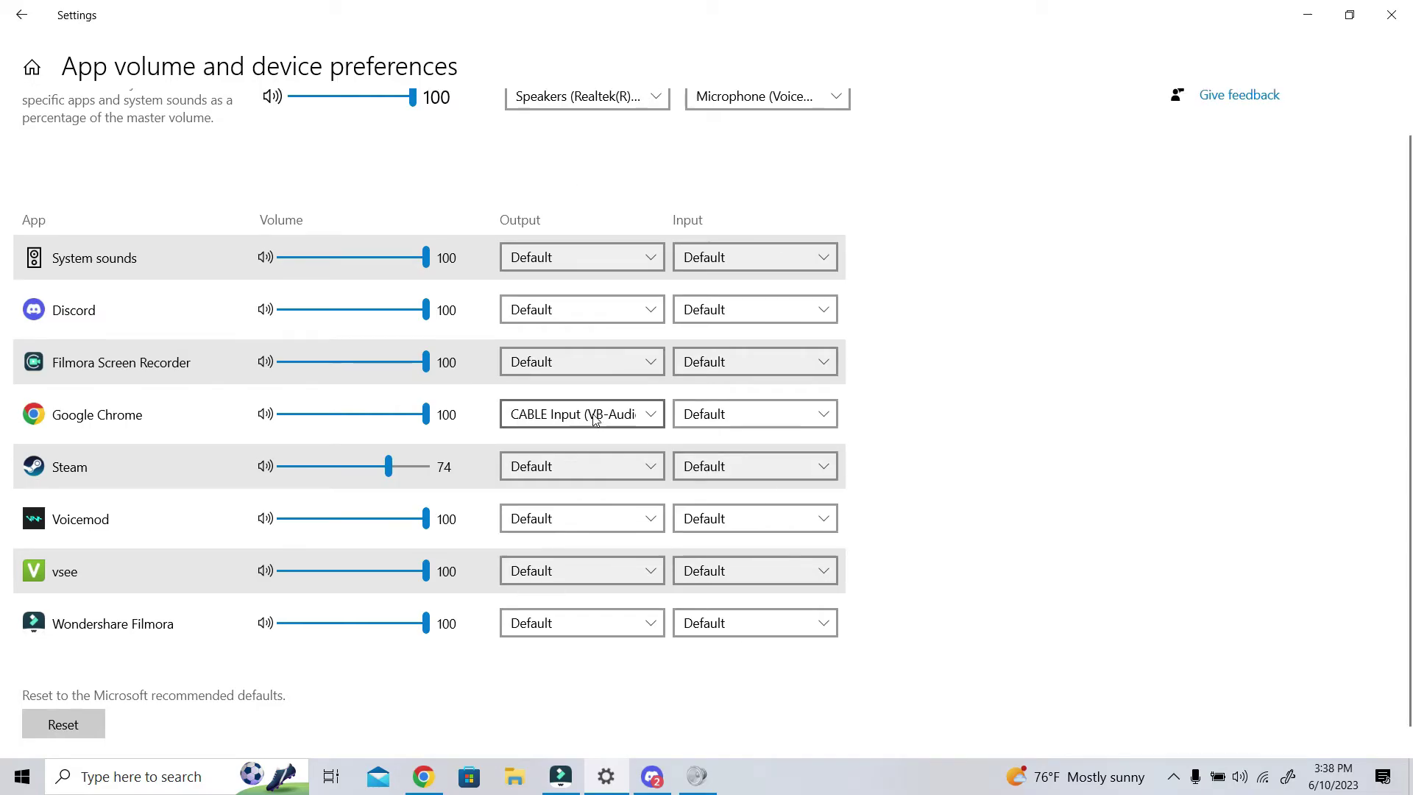
{"action": "scroll", "coordinate": [611, 430], "scroll_direction": "up", "scroll_amount": 1}
{"action": "left_click", "coordinate": [628, 430]}
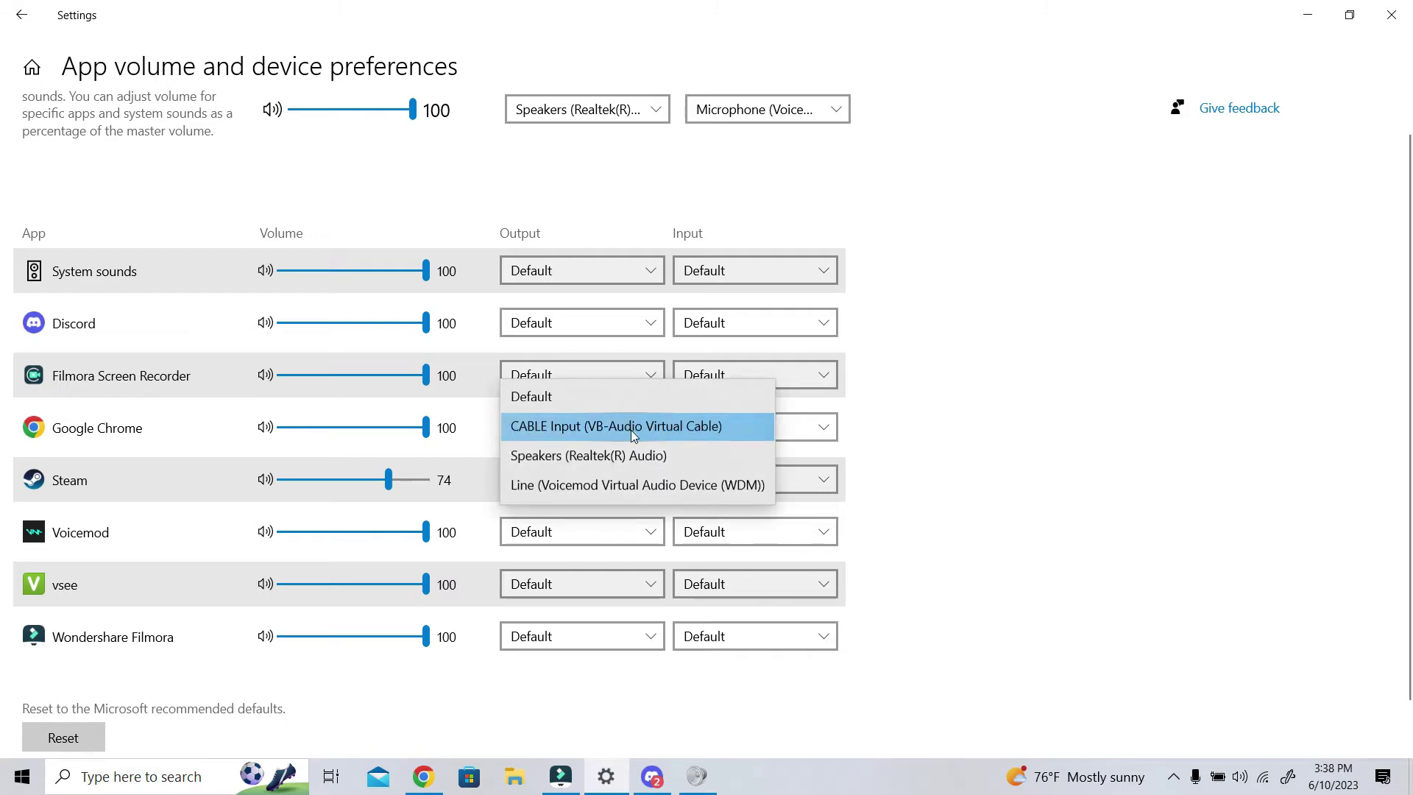
{"action": "left_click", "coordinate": [634, 434]}
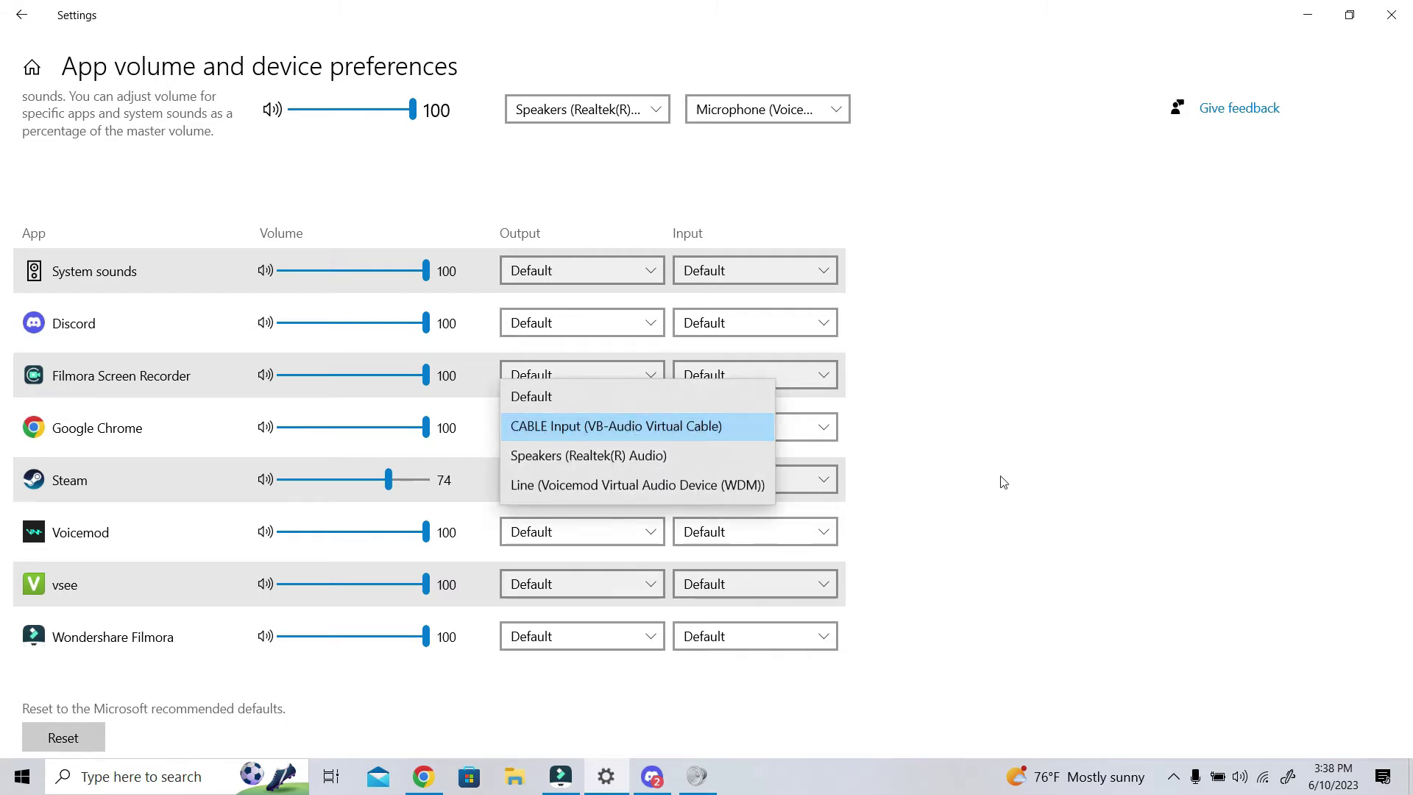
{"action": "left_click", "coordinate": [434, 779]}
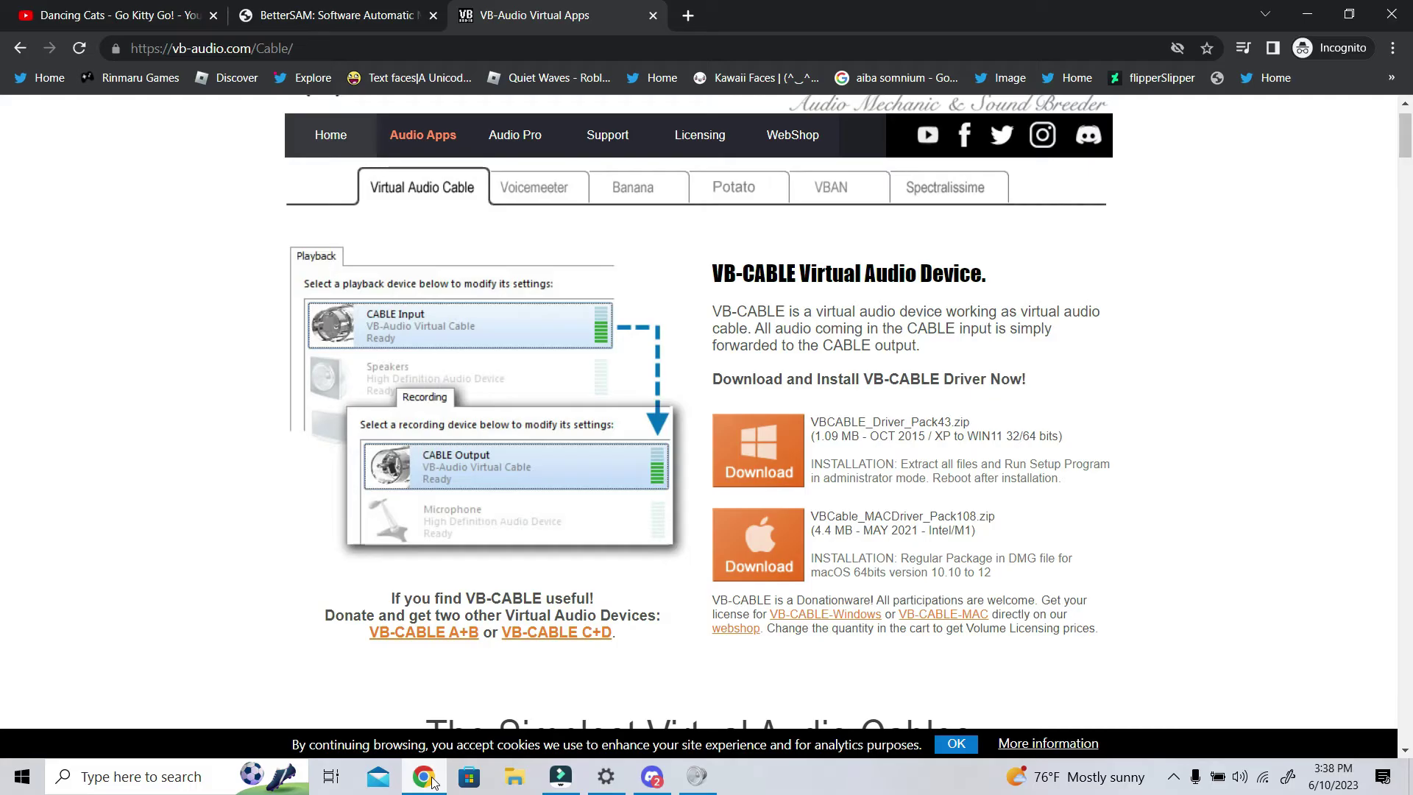
Switch to the Dancing Cats - Go Kitty Go! YouTube tab, then return to the app volume settings
{"action": "left_click", "coordinate": [134, 6]}
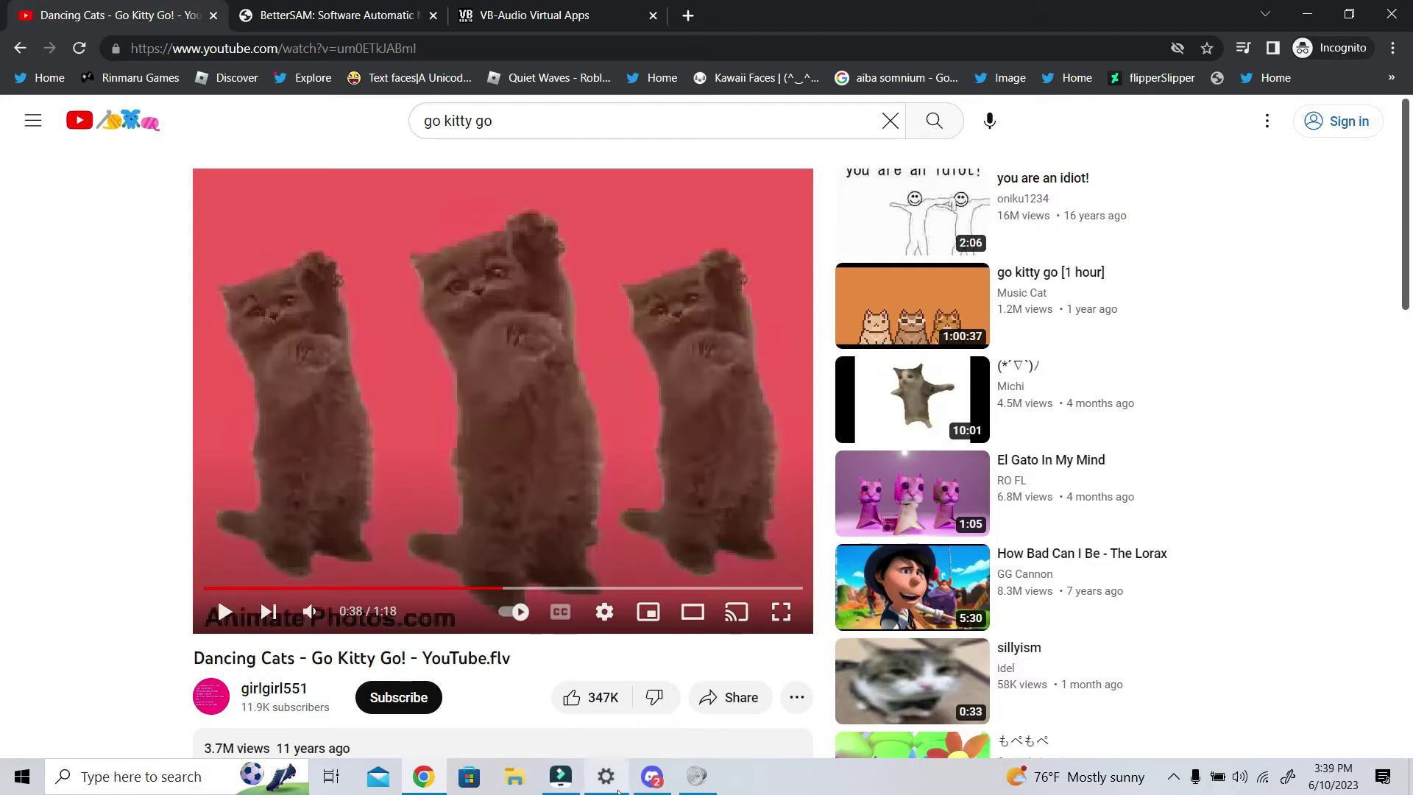
{"action": "left_click", "coordinate": [649, 777]}
Reconfirm Chrome's output as CABLE Input, then join Discord's General voice channel
{"action": "left_click", "coordinate": [605, 776]}
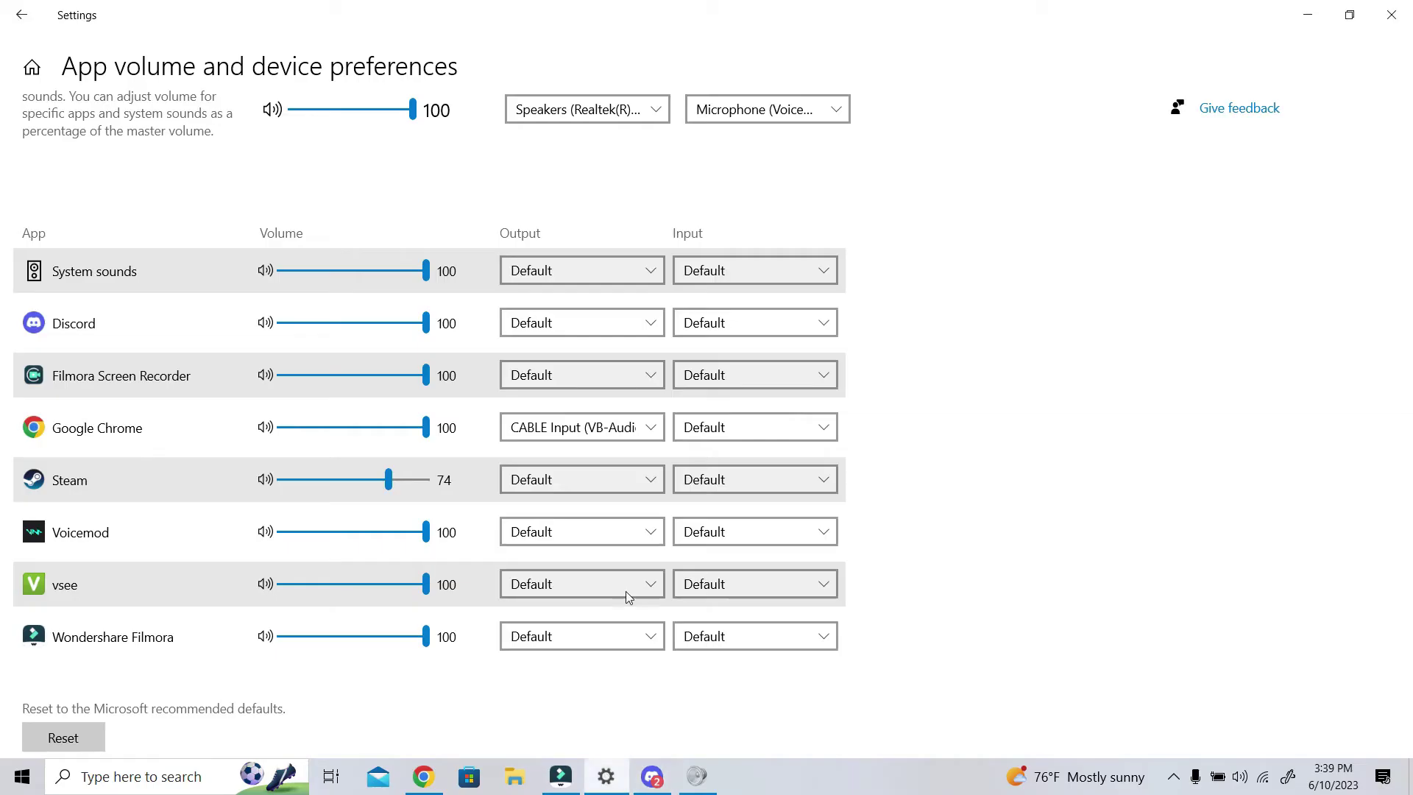
{"action": "left_click", "coordinate": [635, 434]}
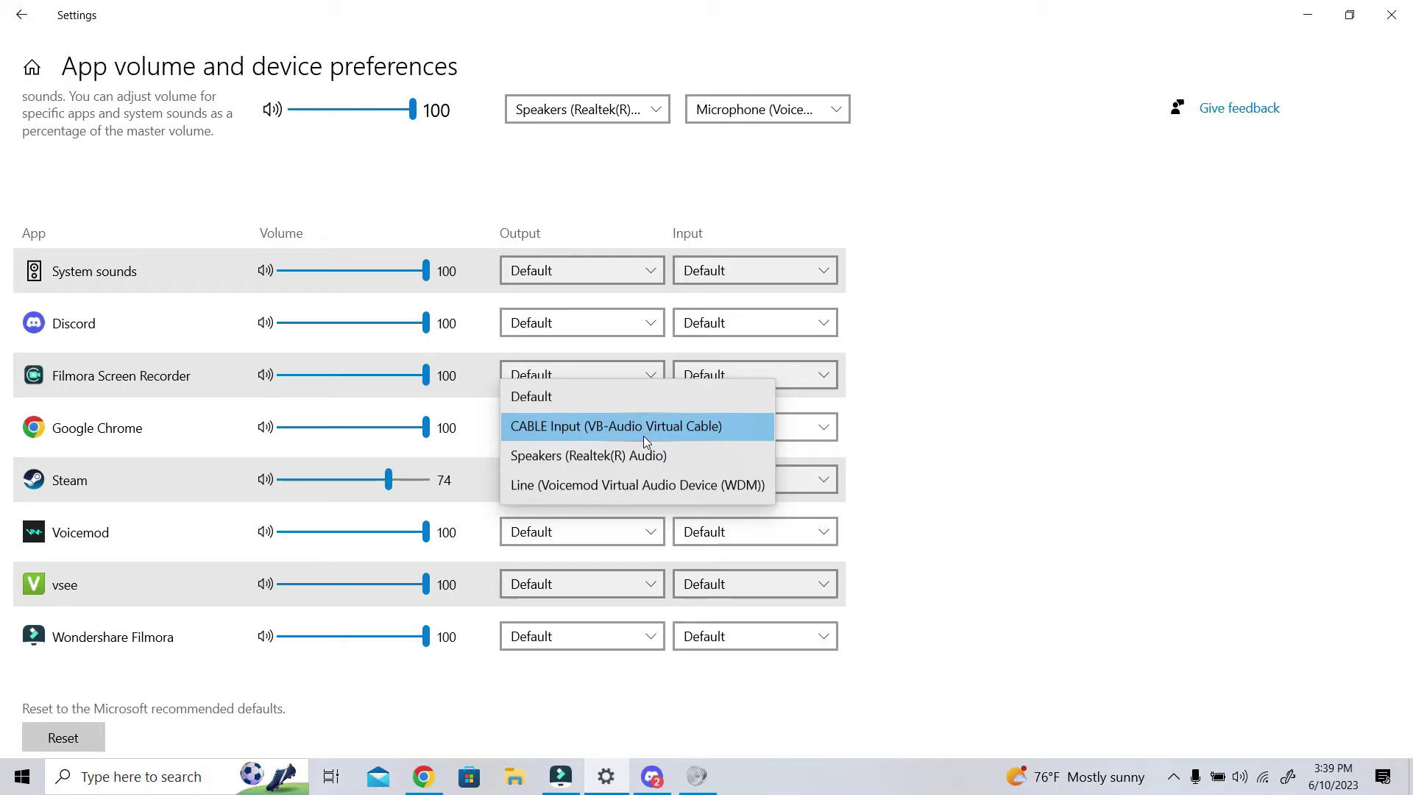
{"action": "left_click", "coordinate": [643, 435]}
{"action": "scroll", "coordinate": [875, 548], "scroll_direction": "up", "scroll_amount": 1}
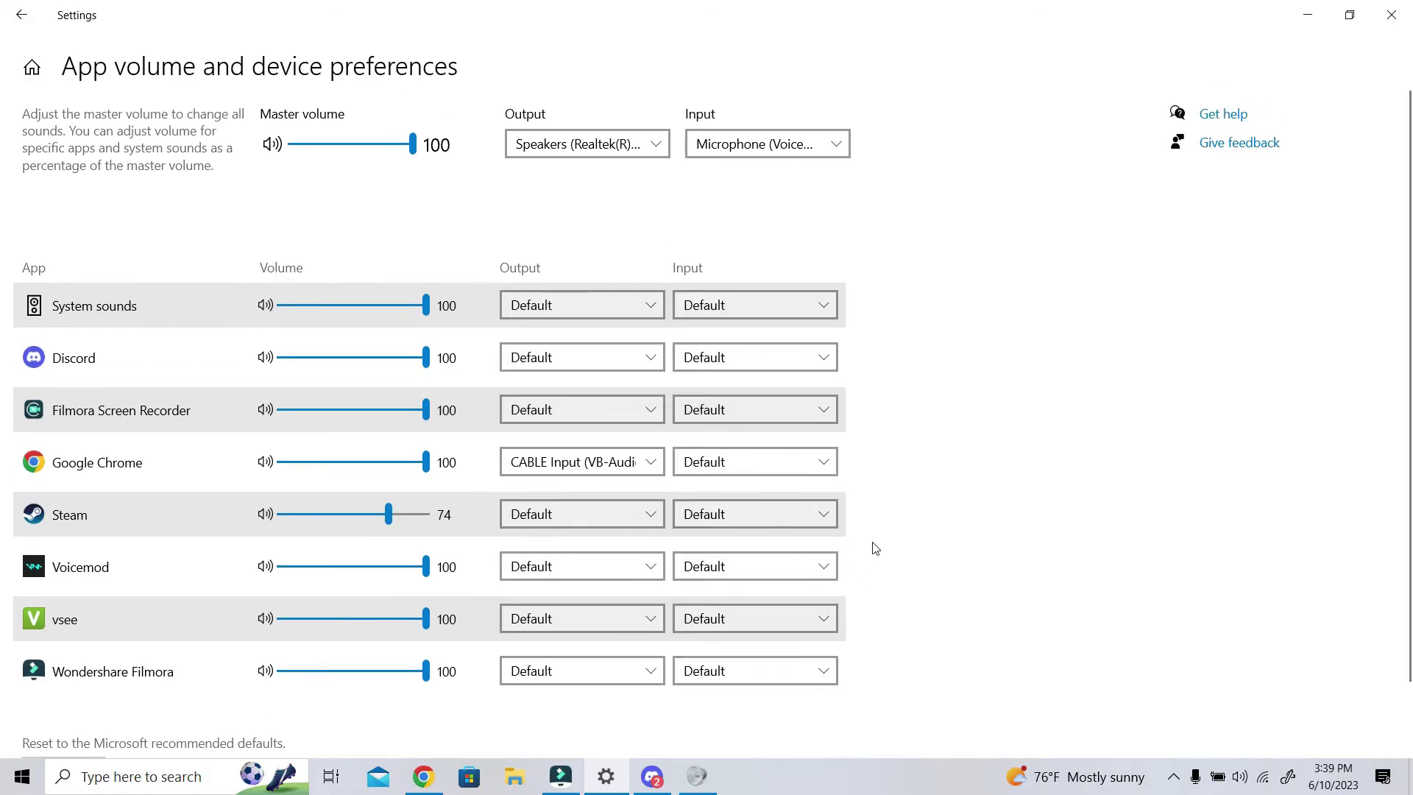
{"action": "scroll", "coordinate": [873, 545], "scroll_direction": "down", "scroll_amount": 2}
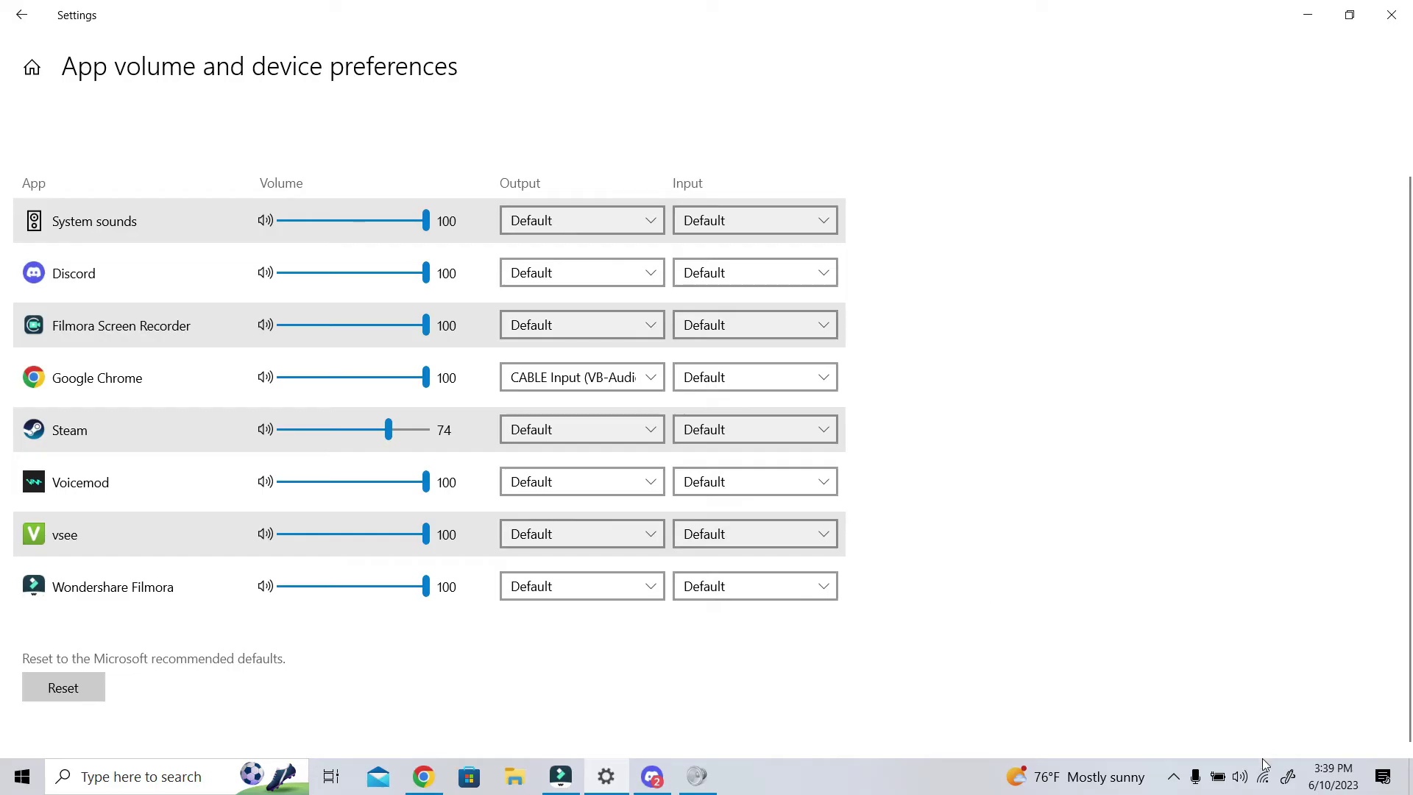
{"action": "left_click", "coordinate": [652, 776]}
{"action": "left_click", "coordinate": [197, 193]}
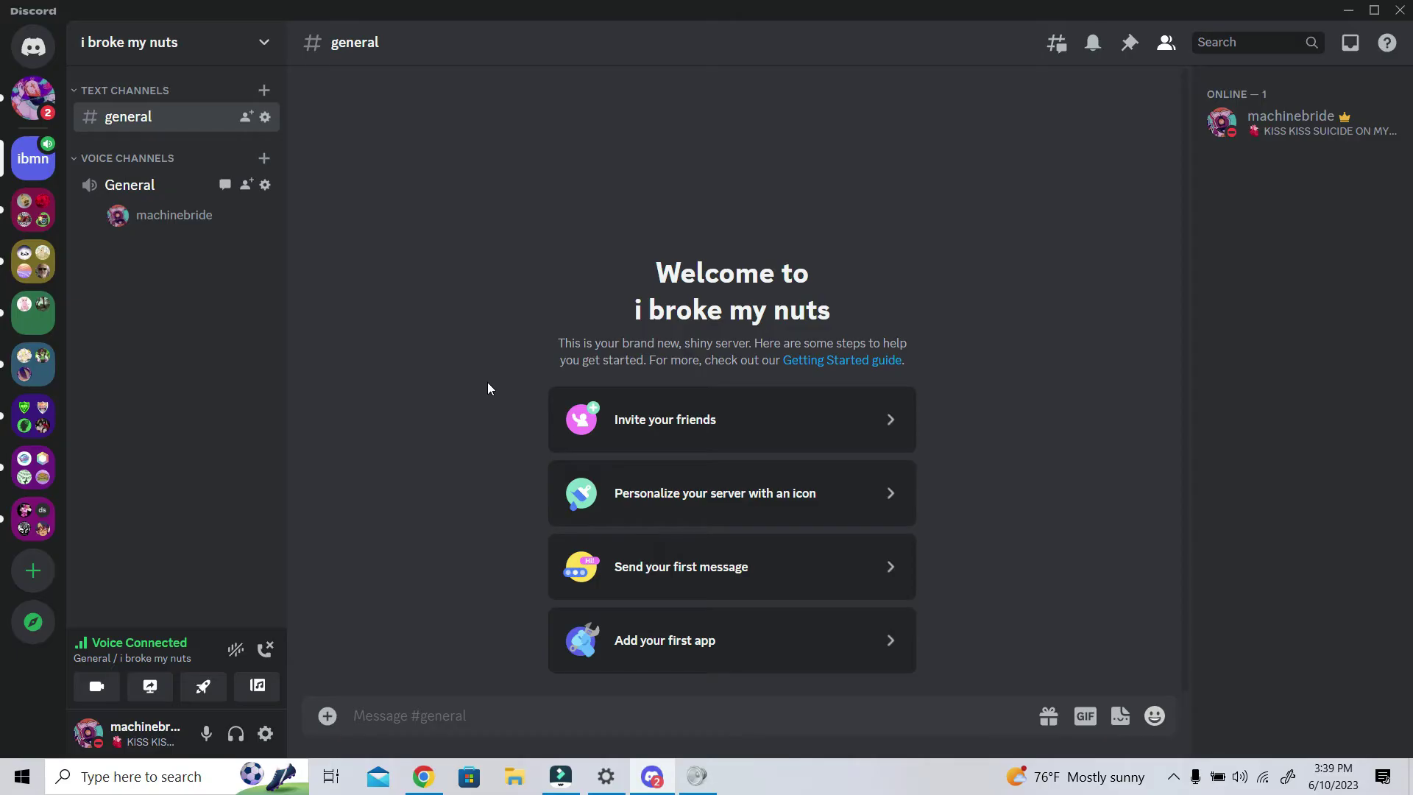
Check Discord's voice input device options, then start the Dancing Cats video playing in Chrome
{"action": "right_click", "coordinate": [206, 733]}
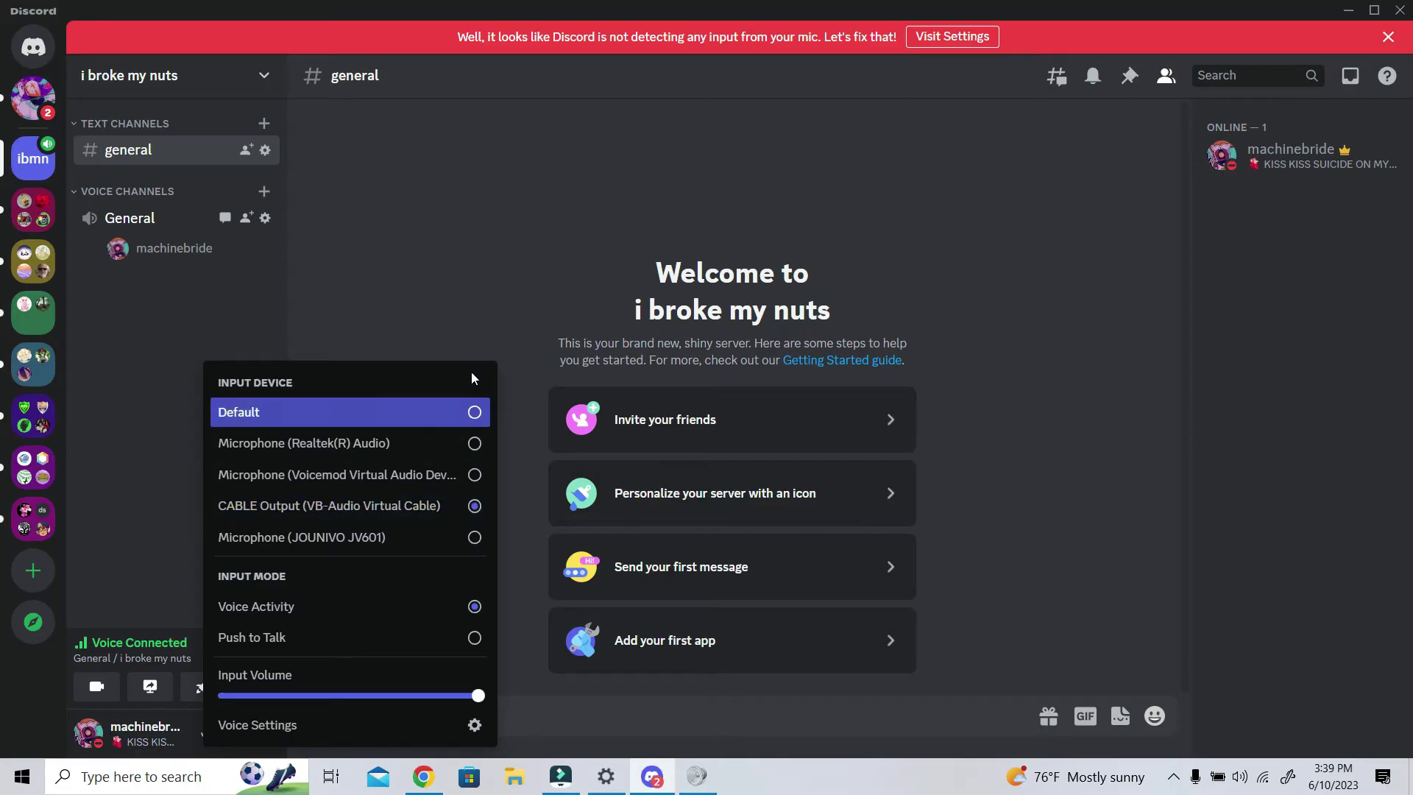
{"action": "left_click", "coordinate": [445, 327]}
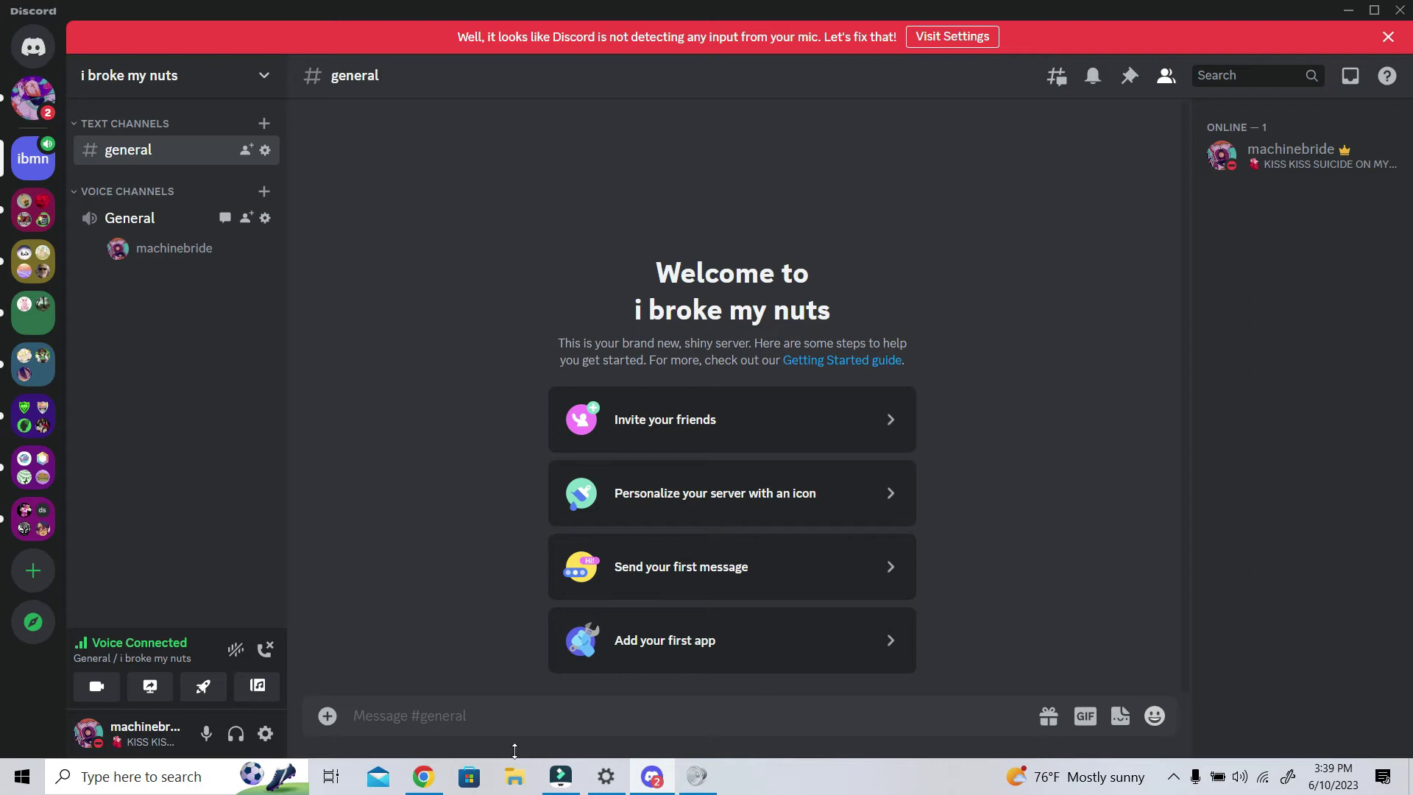
{"action": "mouse_move", "coordinate": [422, 784]}
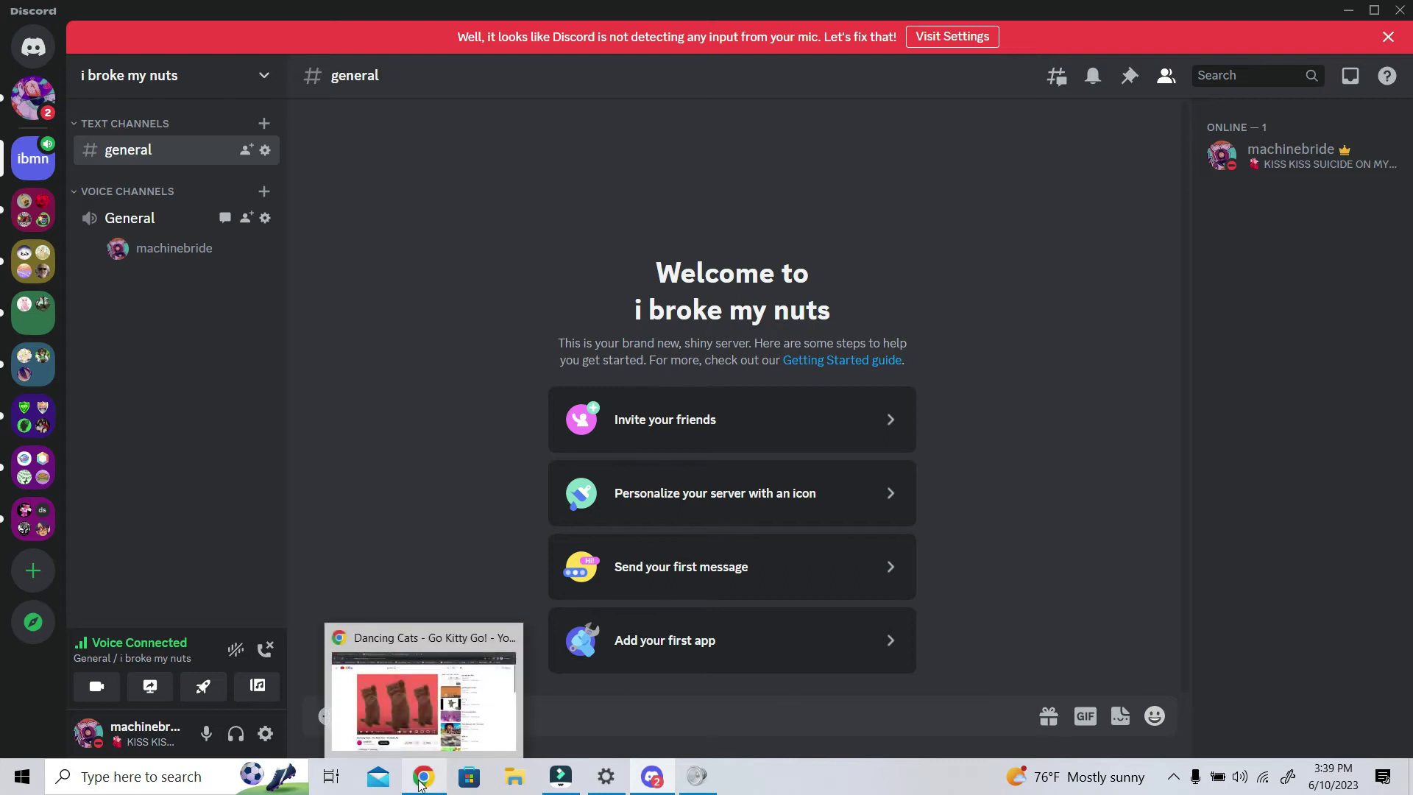
{"action": "left_click", "coordinate": [423, 785]}
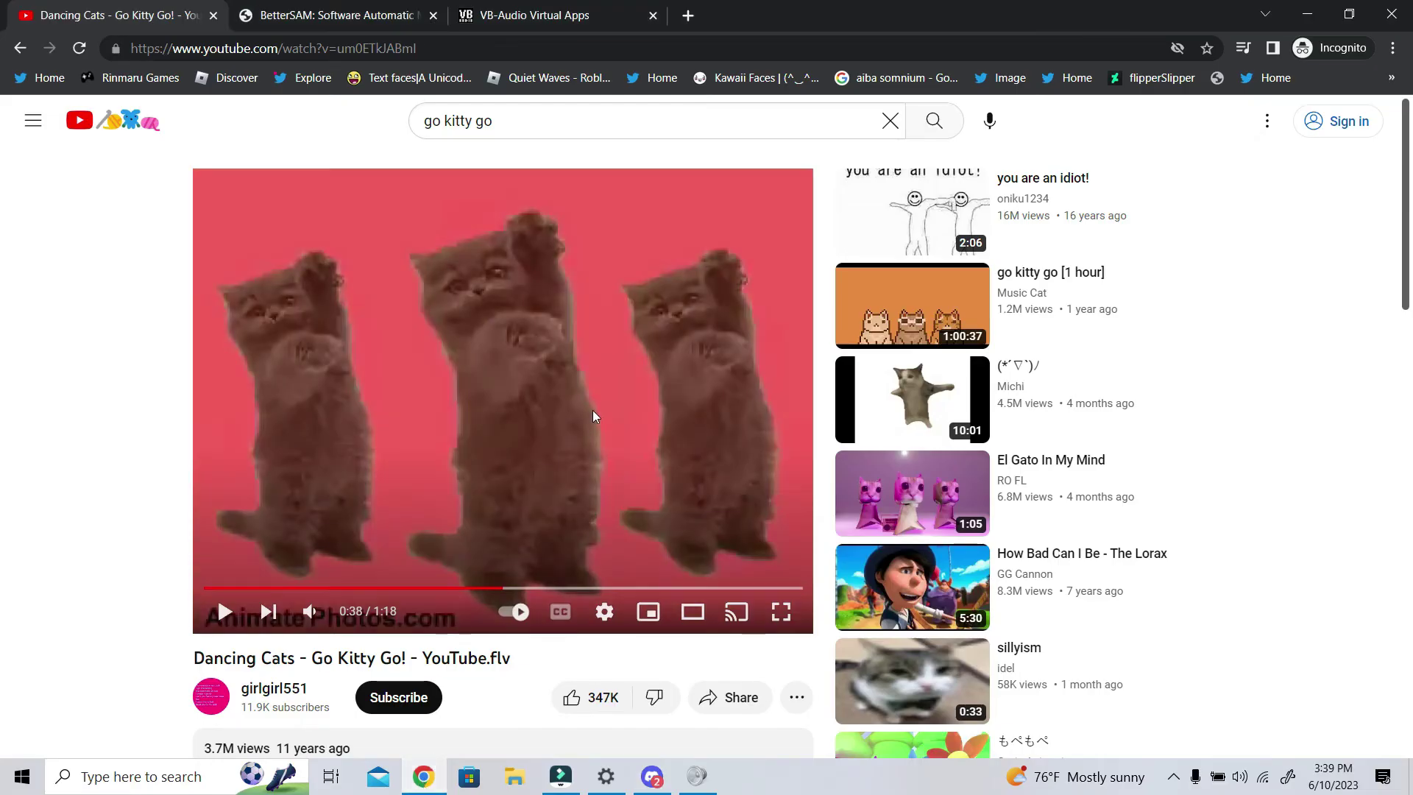
{"action": "left_click", "coordinate": [593, 410]}
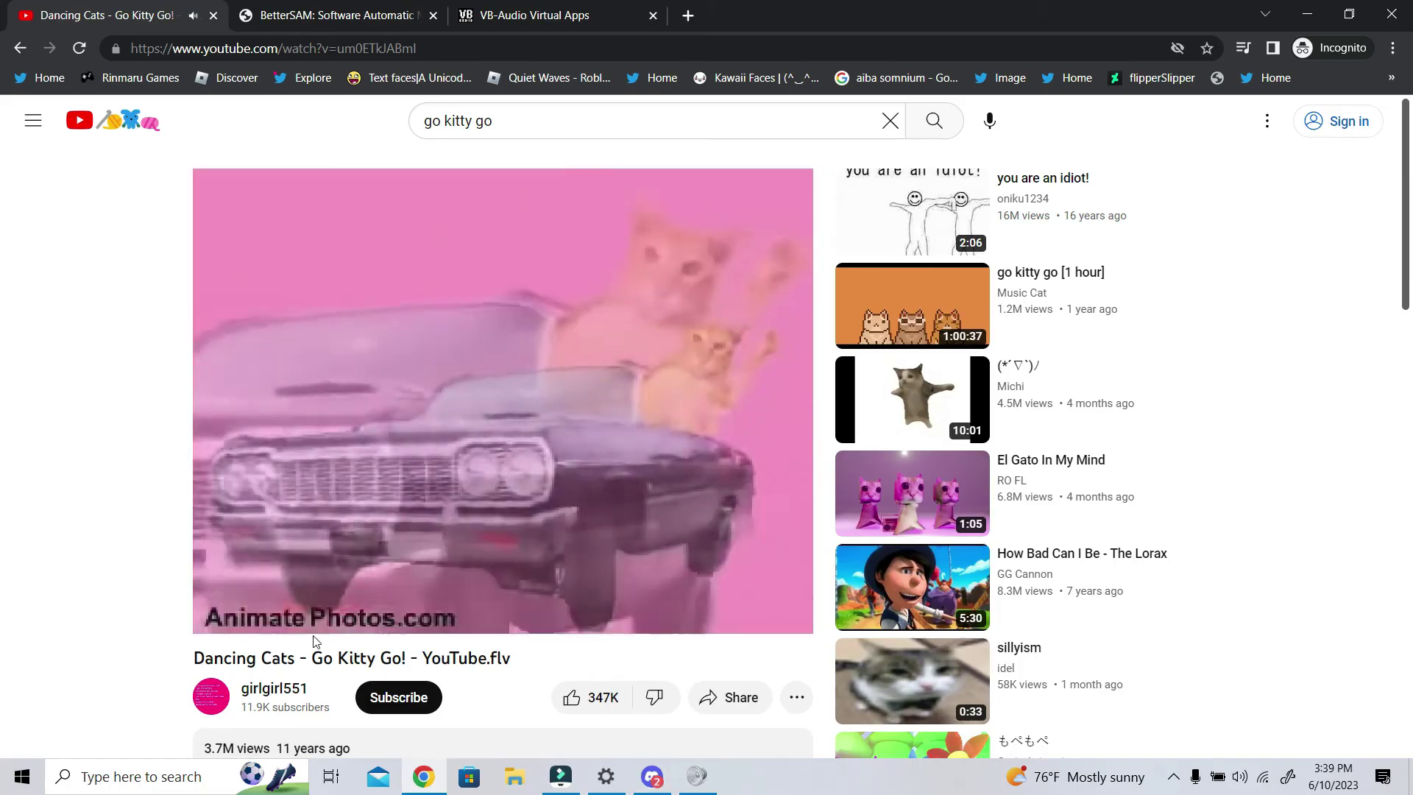
Switch between Discord and the playing YouTube video, ending back in Discord
{"action": "left_click", "coordinate": [651, 776]}
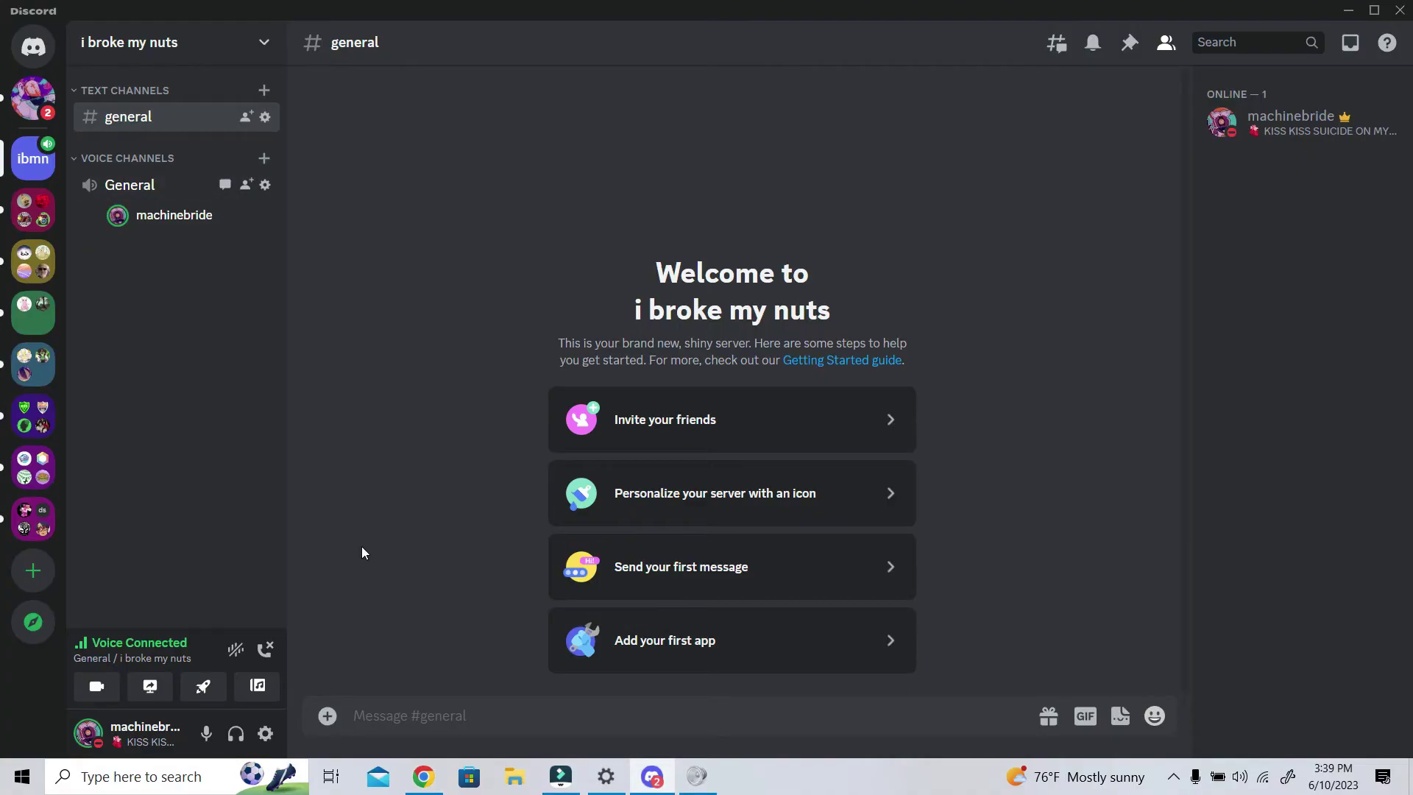
{"action": "left_click", "coordinate": [423, 776]}
{"action": "left_click", "coordinate": [672, 790]}
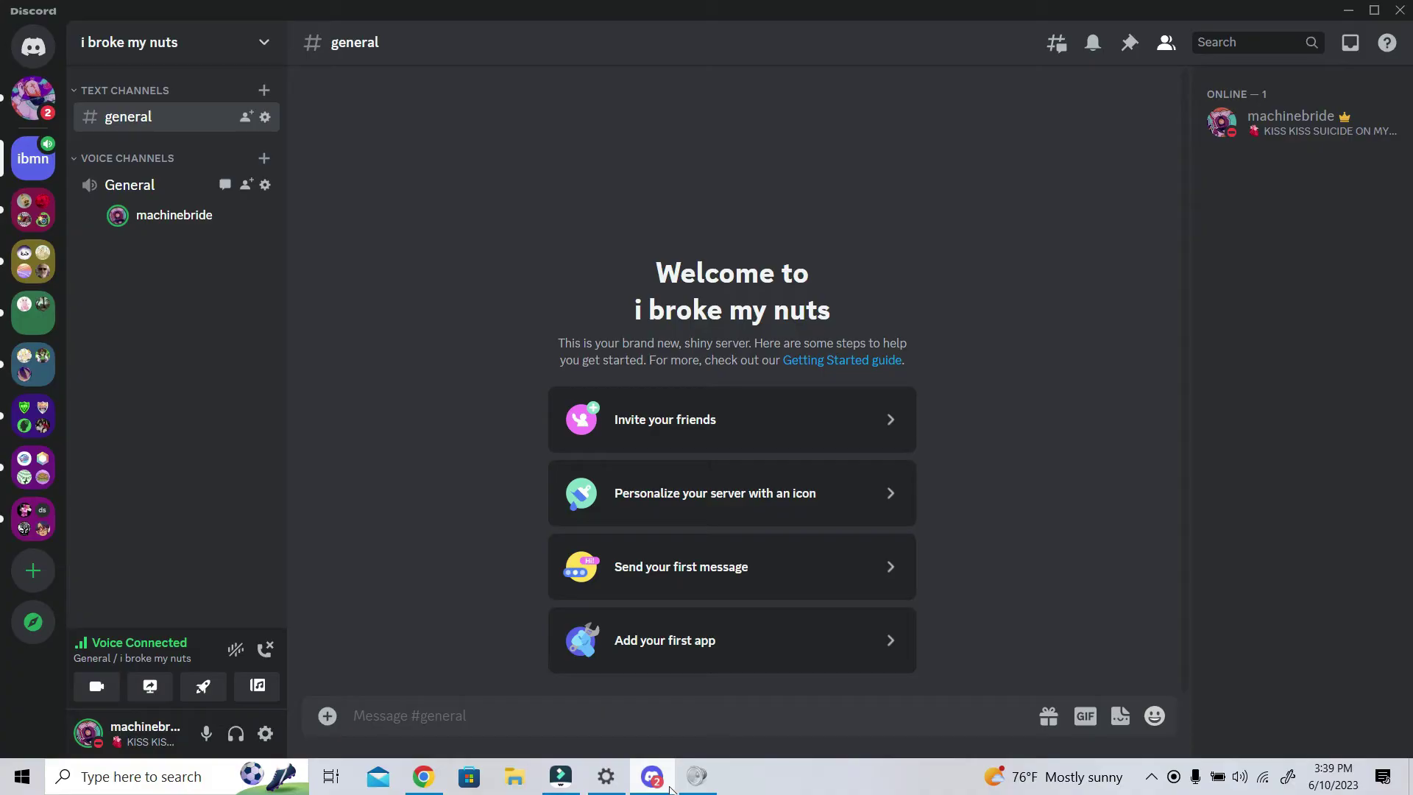
{"action": "left_click", "coordinate": [423, 776]}
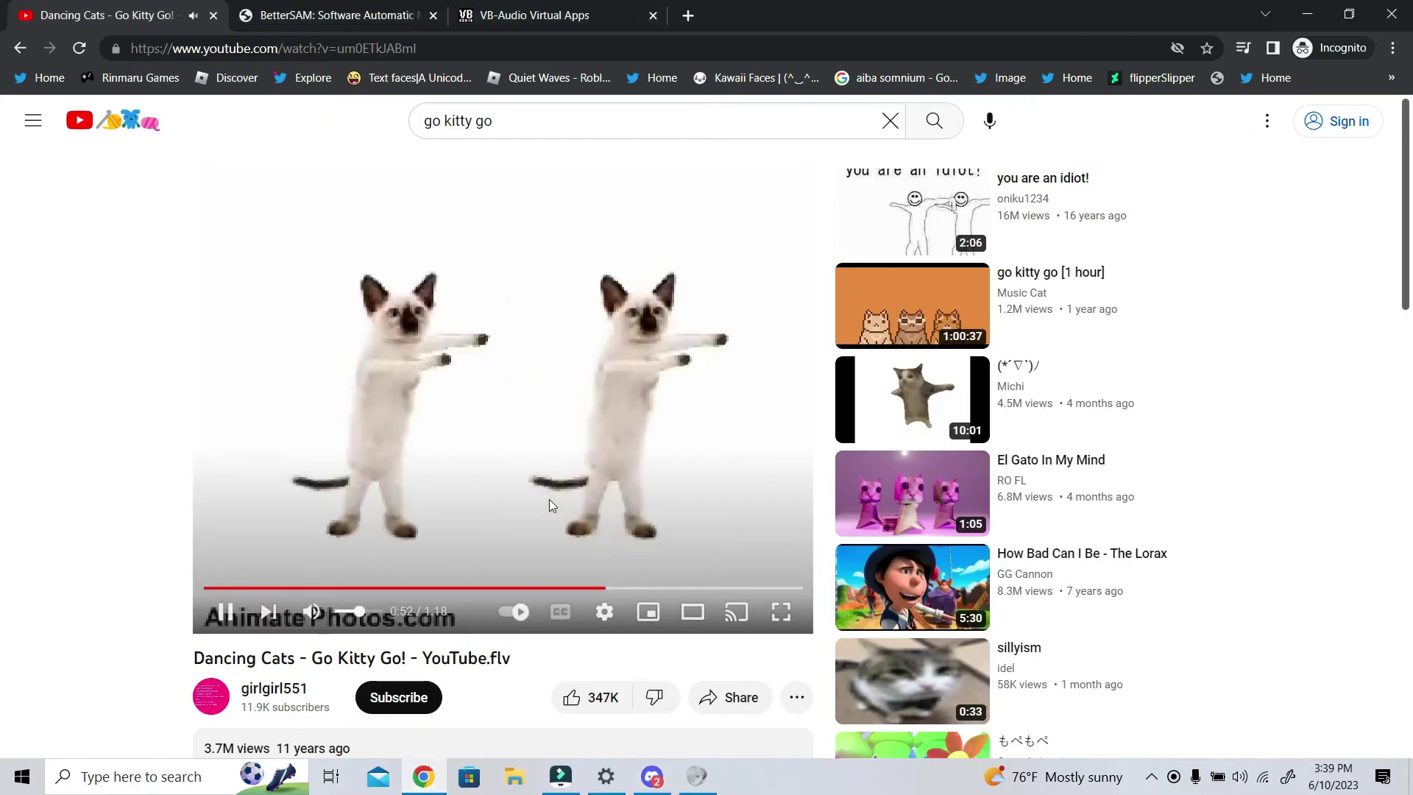
{"action": "left_click", "coordinate": [660, 777]}
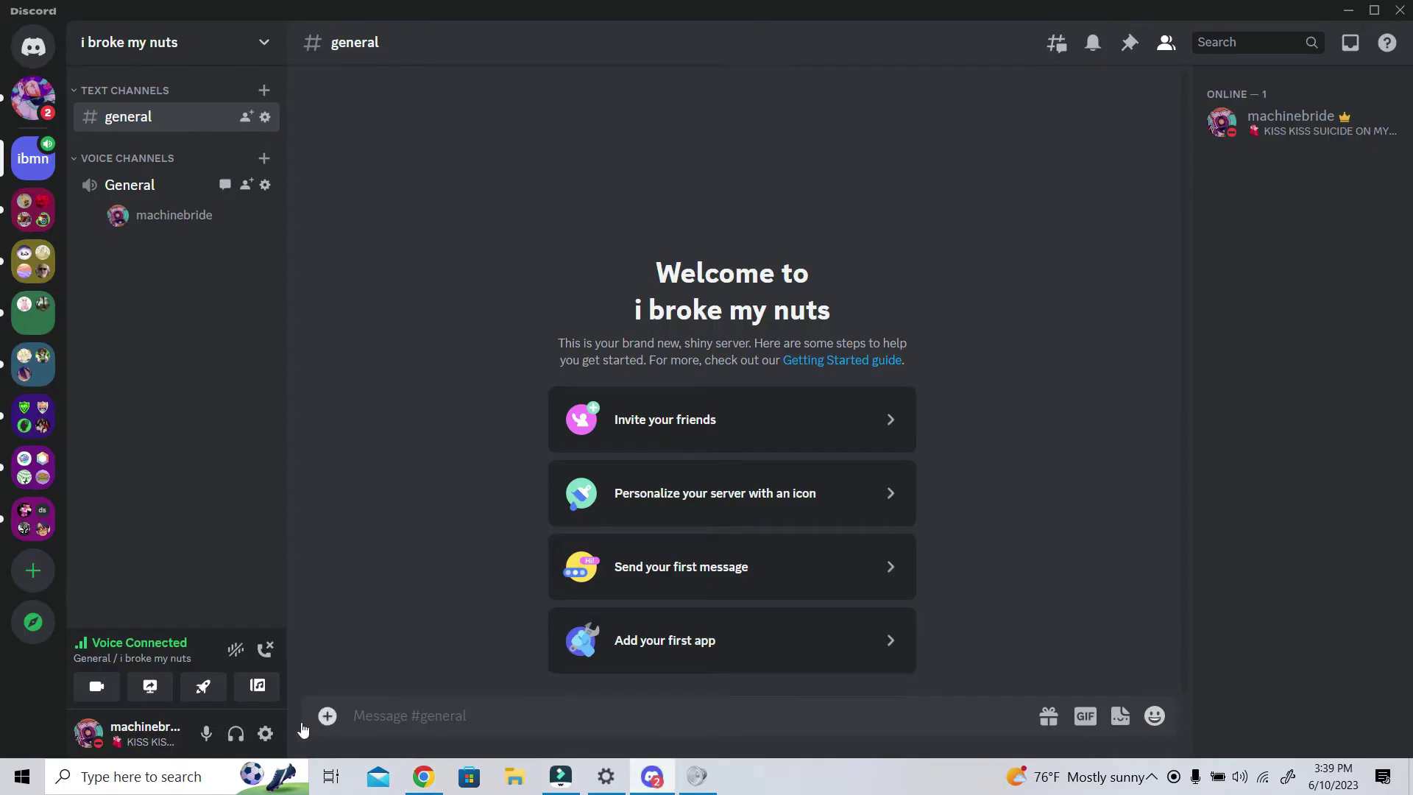
In Voice & Video settings, keep CABLE Output as input and drag Input Sensitivity to about -80dB
{"action": "left_click", "coordinate": [265, 734]}
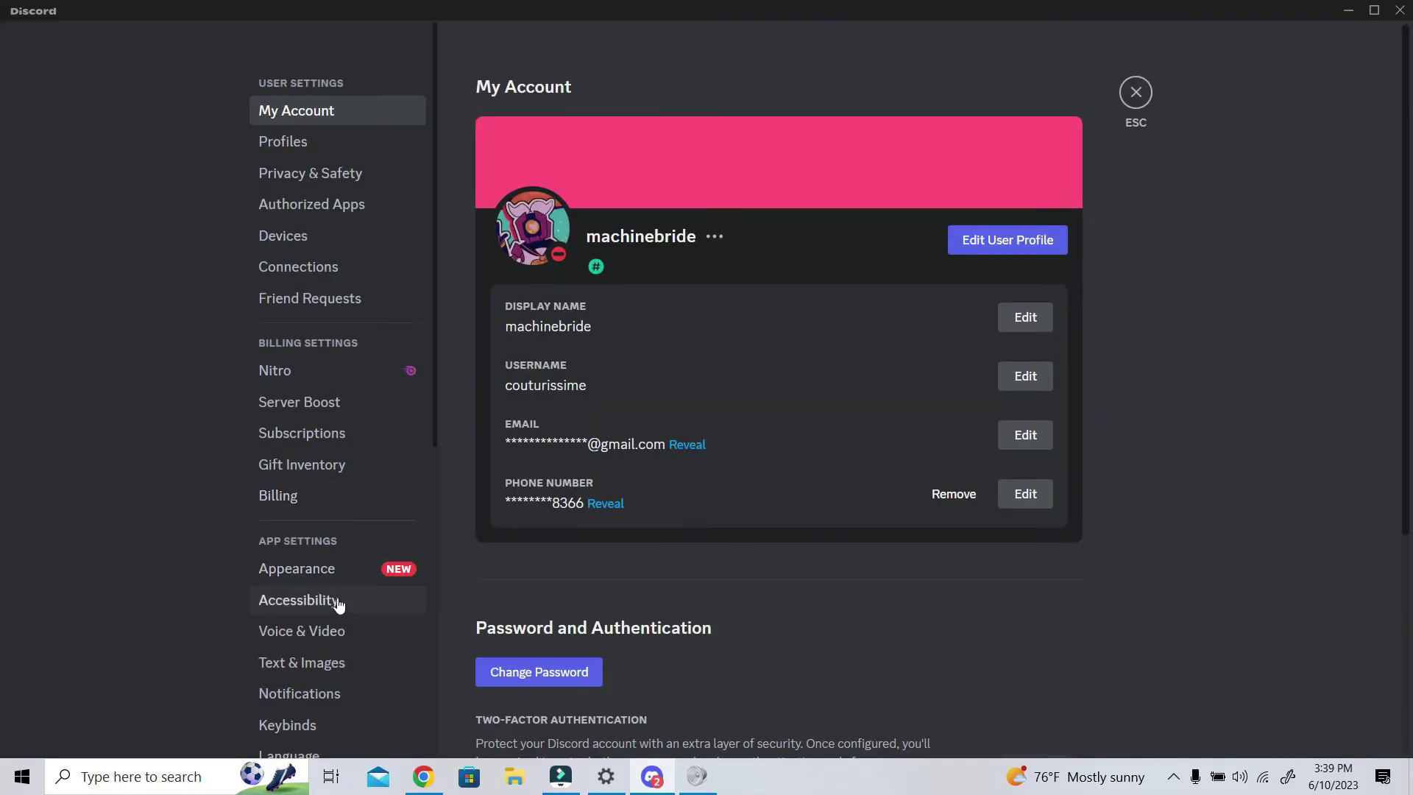
{"action": "left_click", "coordinate": [311, 627]}
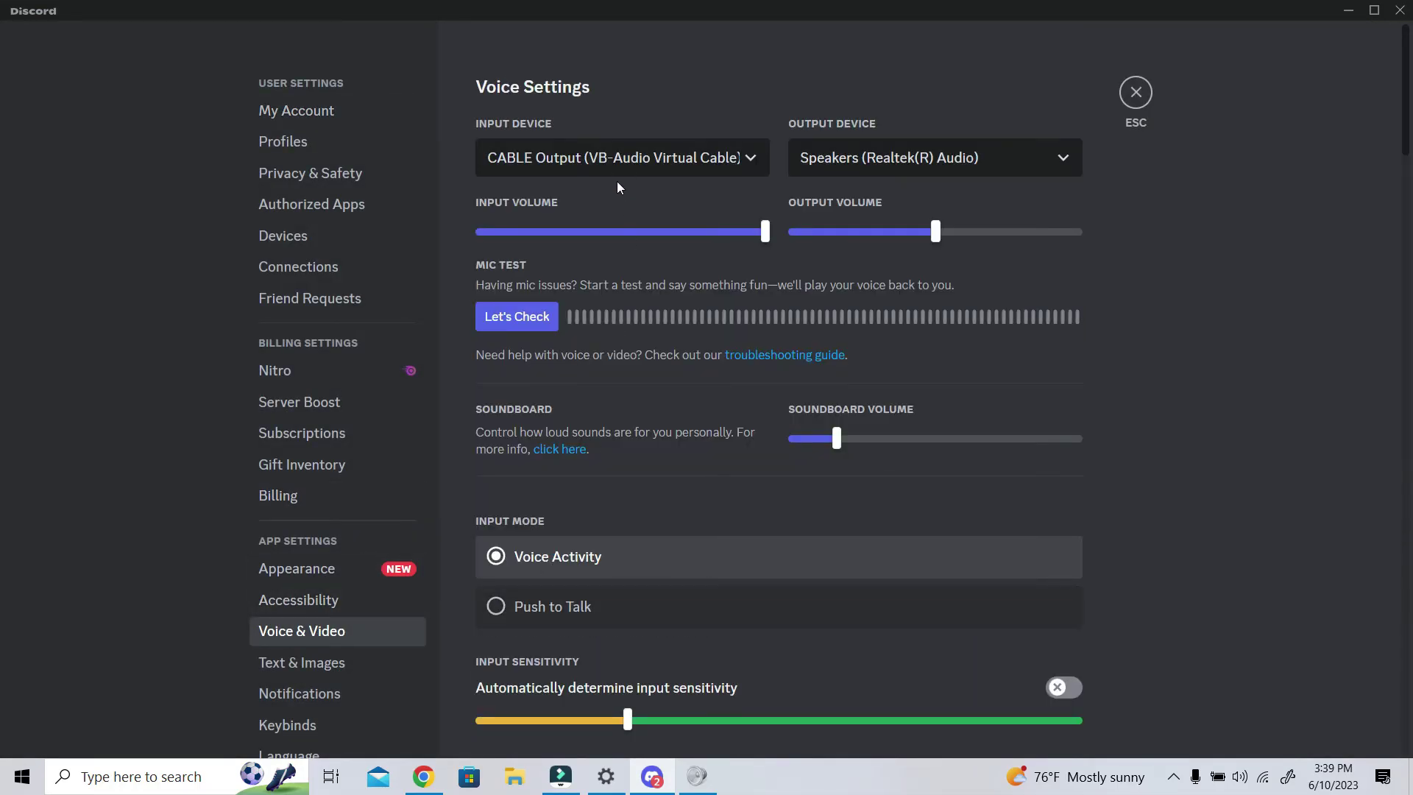
{"action": "scroll", "coordinate": [643, 574], "scroll_direction": "down", "scroll_amount": 6}
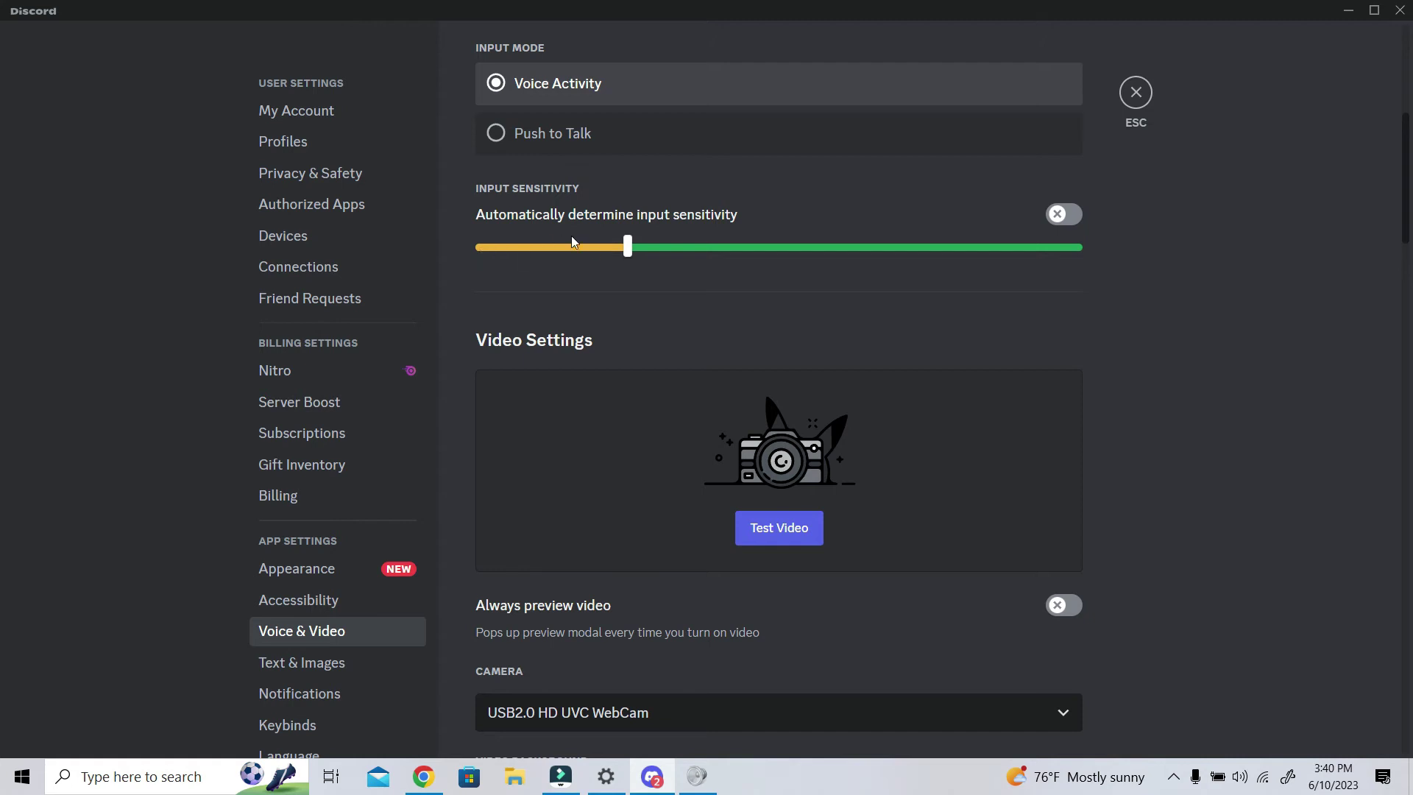
{"action": "left_click_drag", "start_coordinate": [626, 247], "coordinate": [600, 268]}
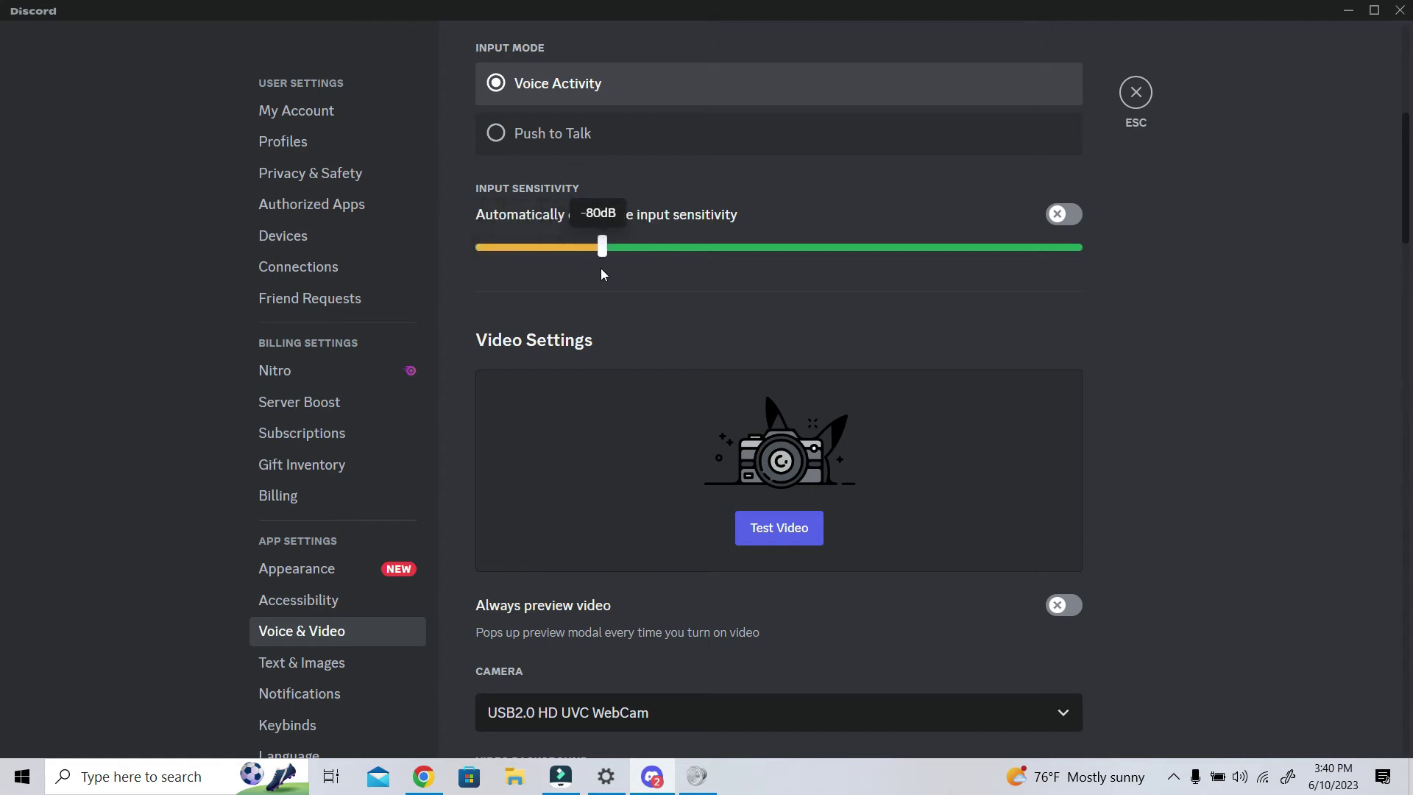
{"action": "scroll", "coordinate": [776, 337], "scroll_direction": "up", "scroll_amount": 5}
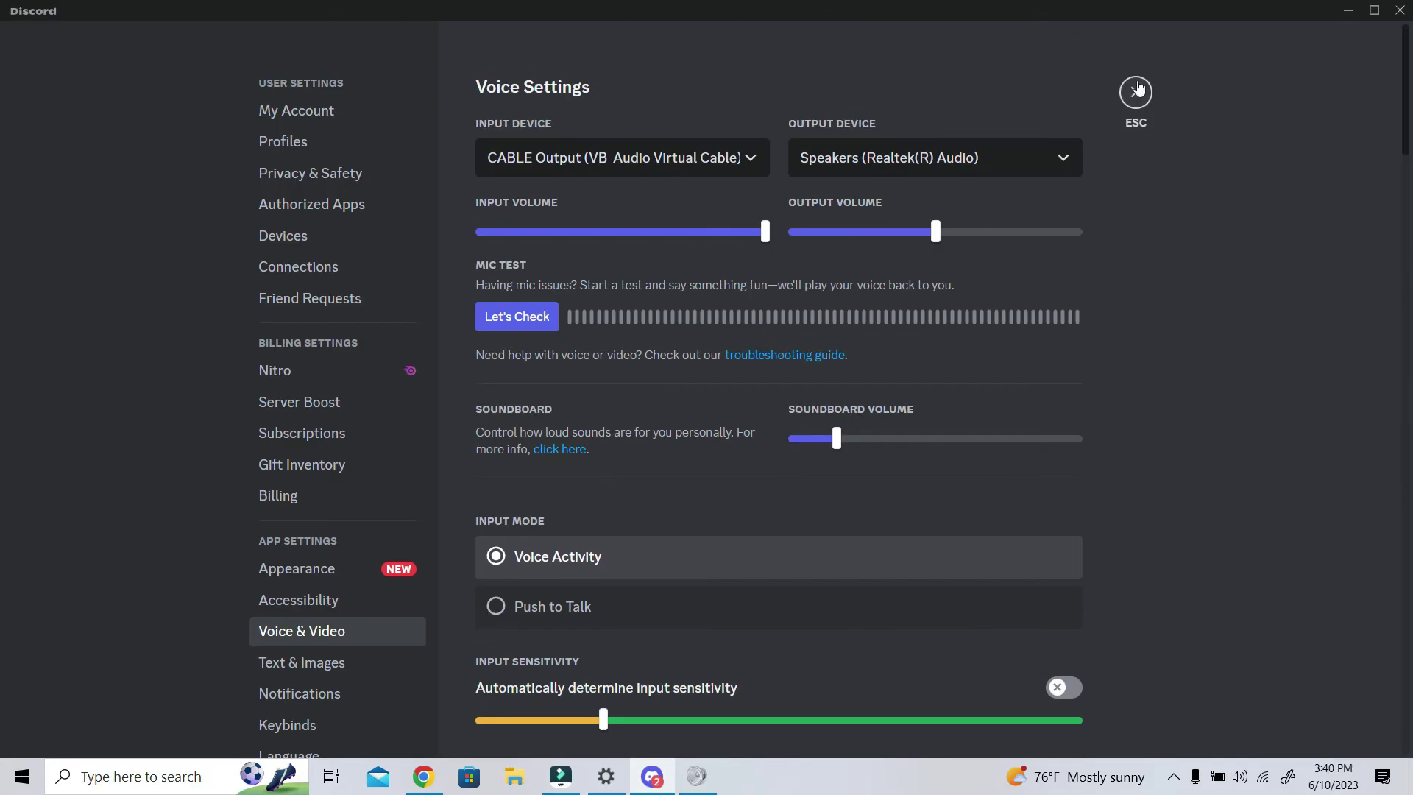
{"action": "left_click", "coordinate": [1133, 93]}
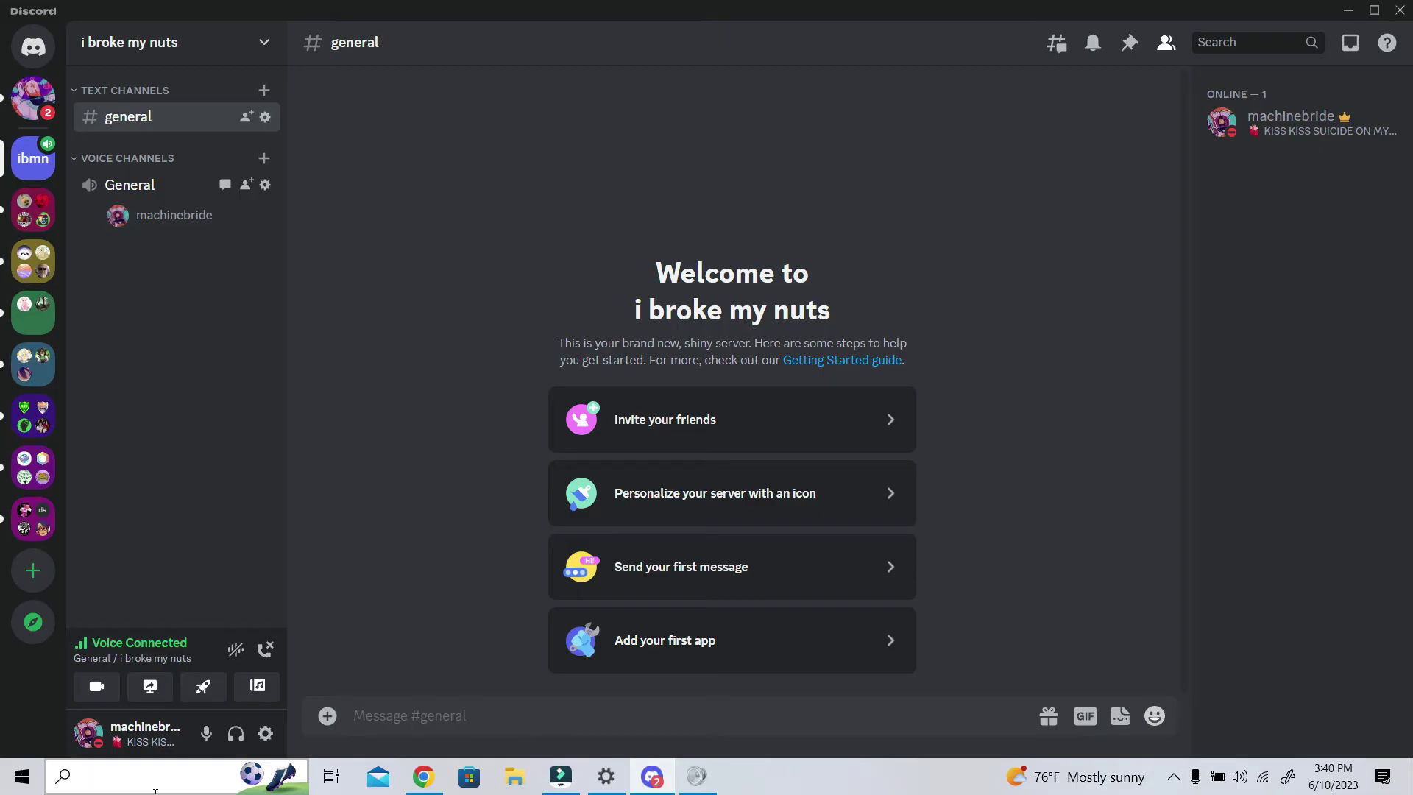
Launch Voicemod and view its Audio settings: CABLE Output input, Speakers (Realtek(R) Audio) output
{"action": "left_click", "coordinate": [155, 791]}
{"action": "type", "text": "voicemo"}
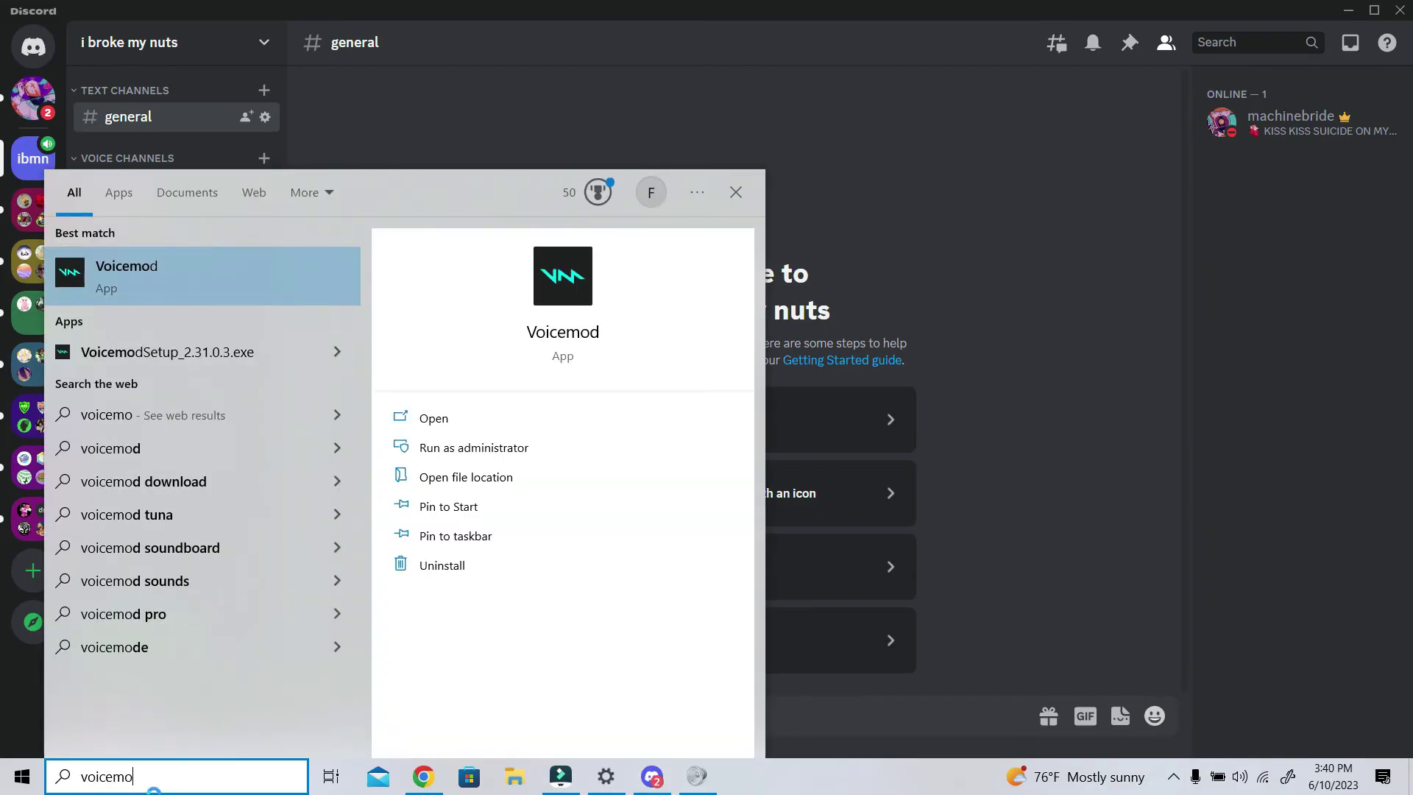
{"action": "left_click", "coordinate": [432, 420]}
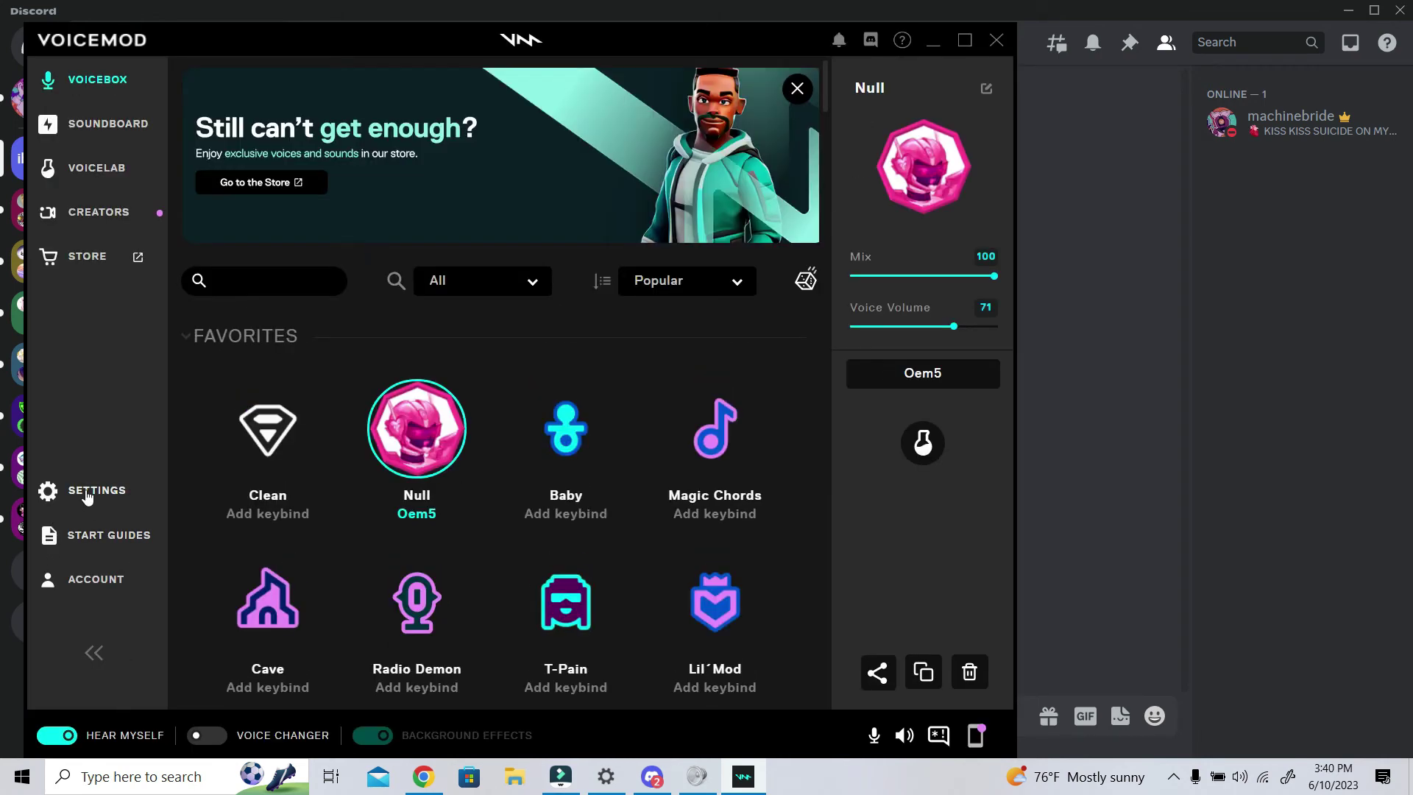
{"action": "left_click", "coordinate": [86, 496]}
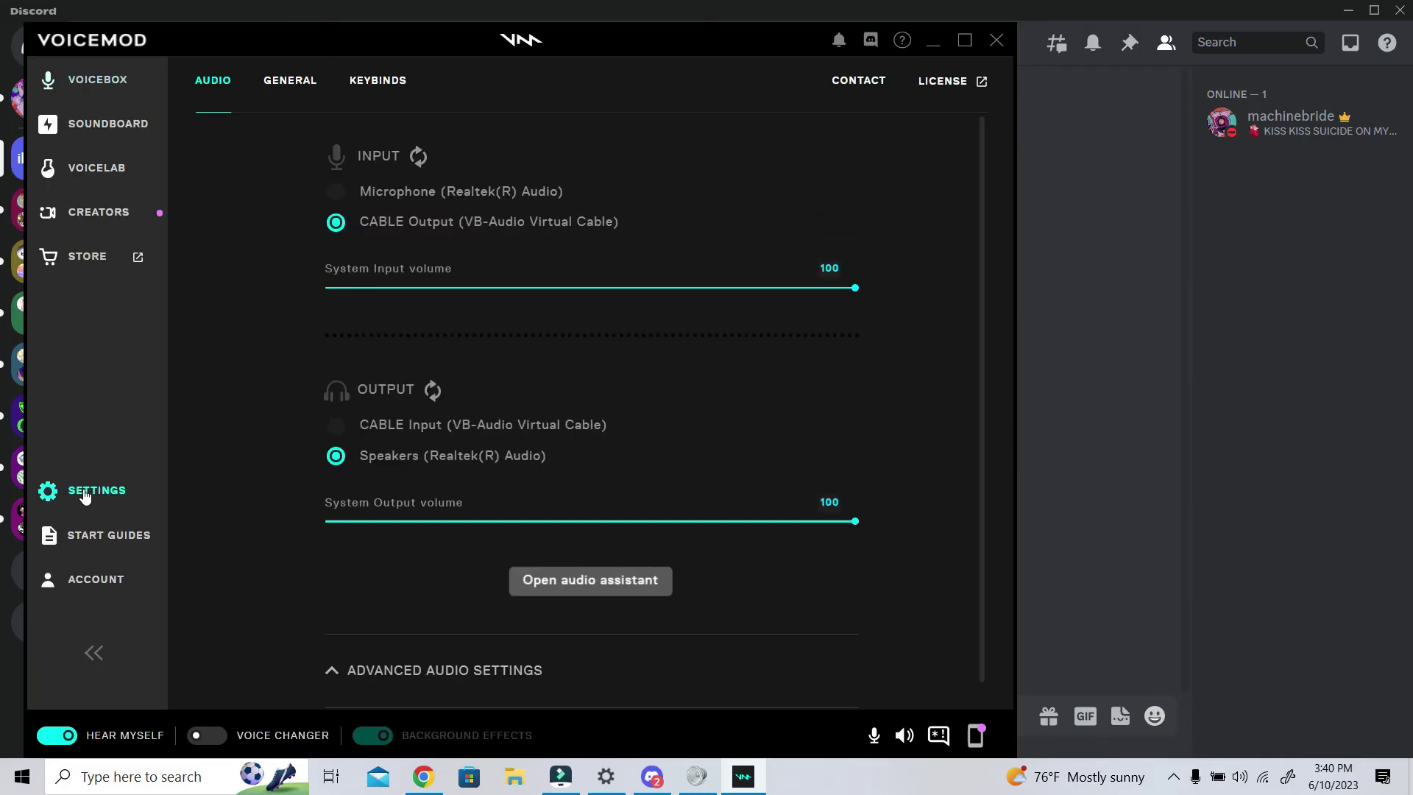
In Volume Mixer, mute then unmute CABLE Input, then close Voicemod and return to Chrome's video
{"action": "right_click", "coordinate": [1240, 778]}
{"action": "left_click", "coordinate": [1251, 665]}
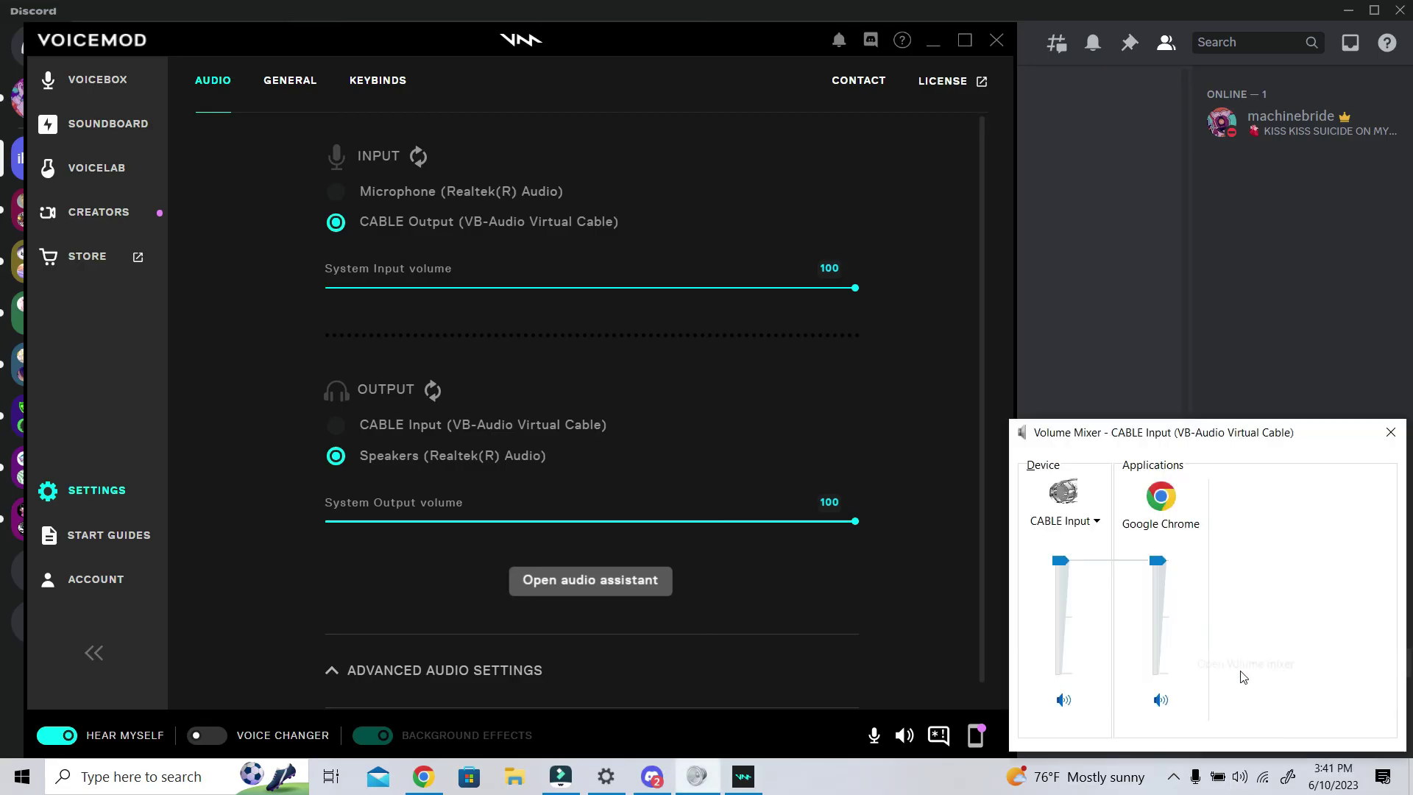
{"action": "left_click", "coordinate": [1086, 526]}
{"action": "left_click", "coordinate": [1086, 527]}
{"action": "left_click", "coordinate": [1063, 703]}
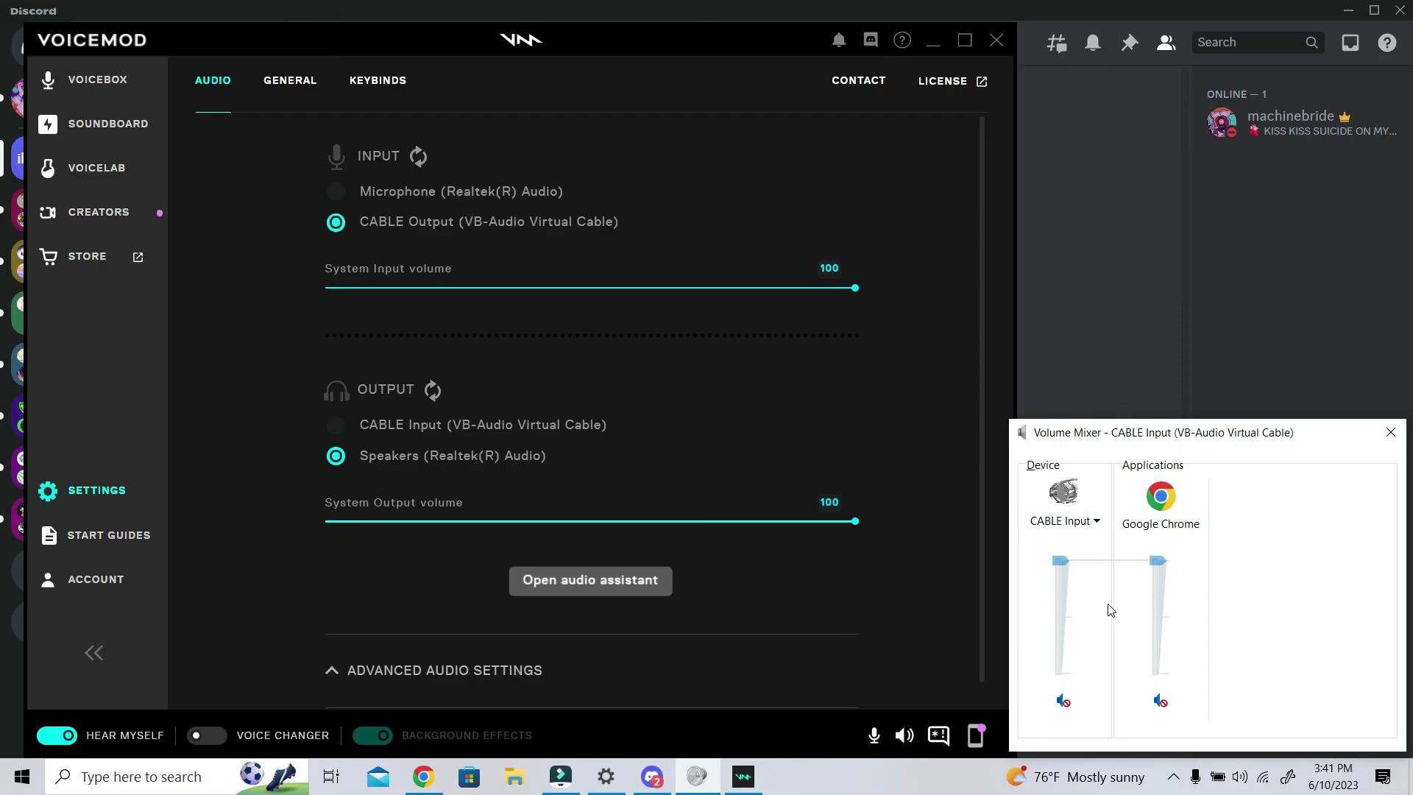
{"action": "left_click", "coordinate": [1060, 704]}
{"action": "left_click", "coordinate": [997, 40]}
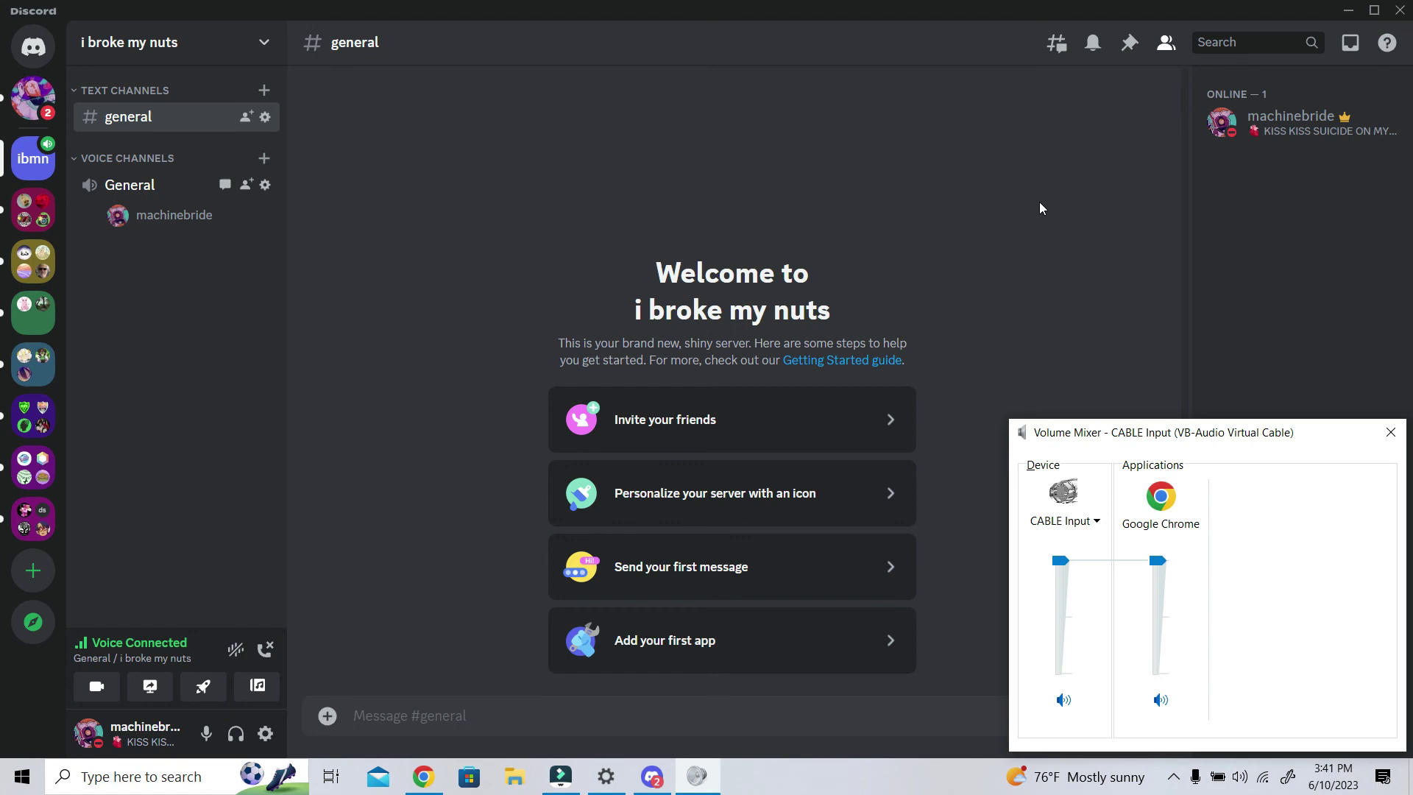
{"action": "left_click", "coordinate": [423, 776]}
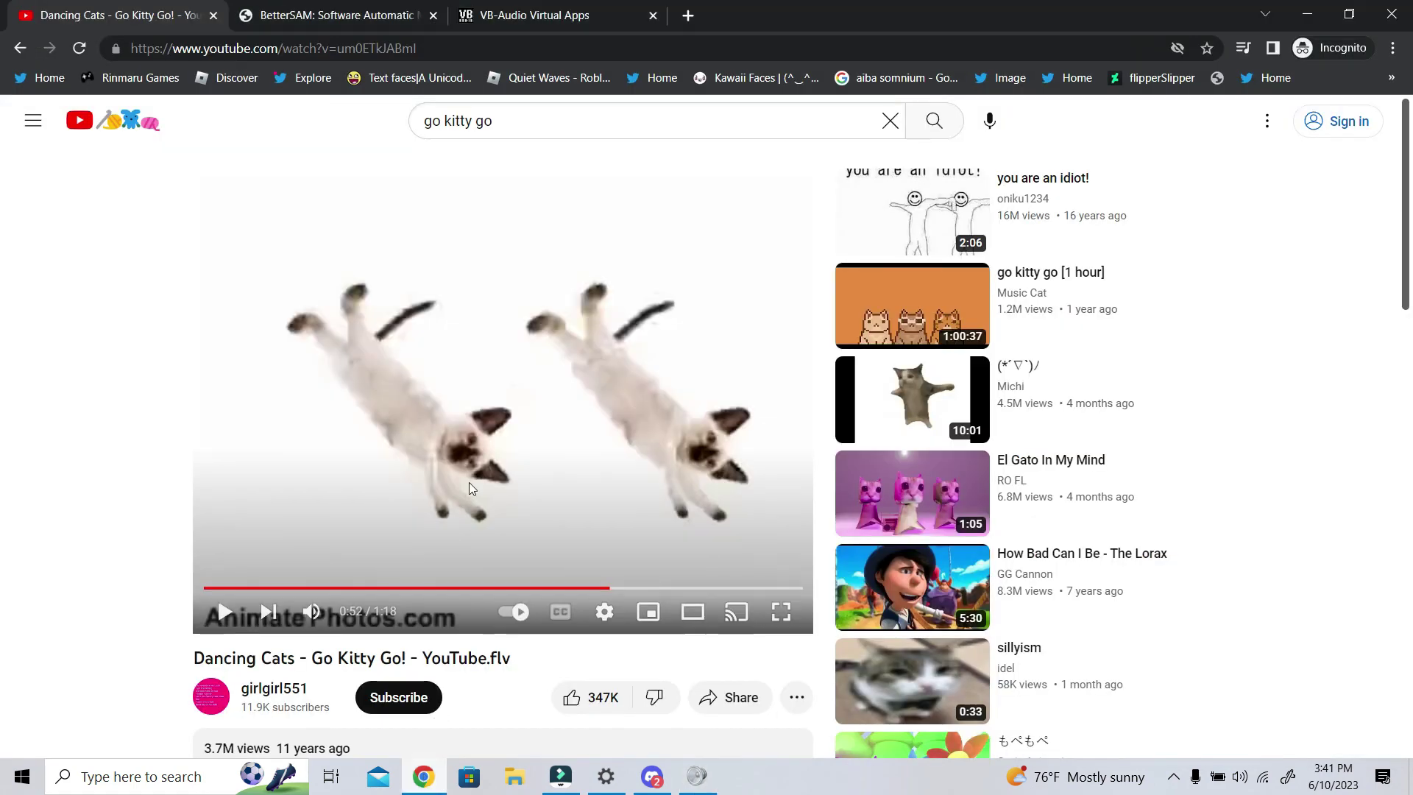
Play Better SAM's preview of 'hamburger cheeseburger big mac whopper' in Chrome, then minimize Chrome
{"action": "left_click", "coordinate": [374, 13]}
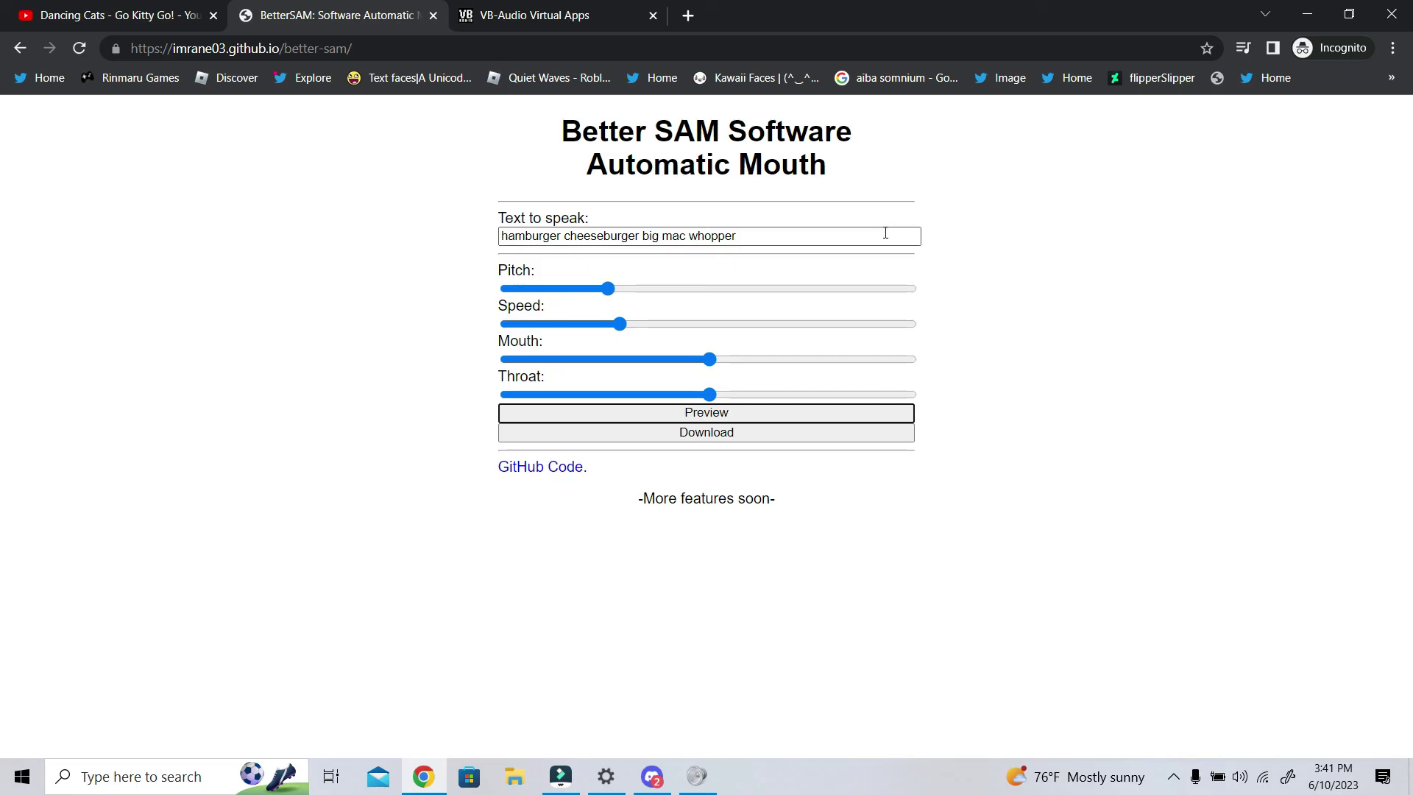
{"action": "left_click", "coordinate": [789, 419]}
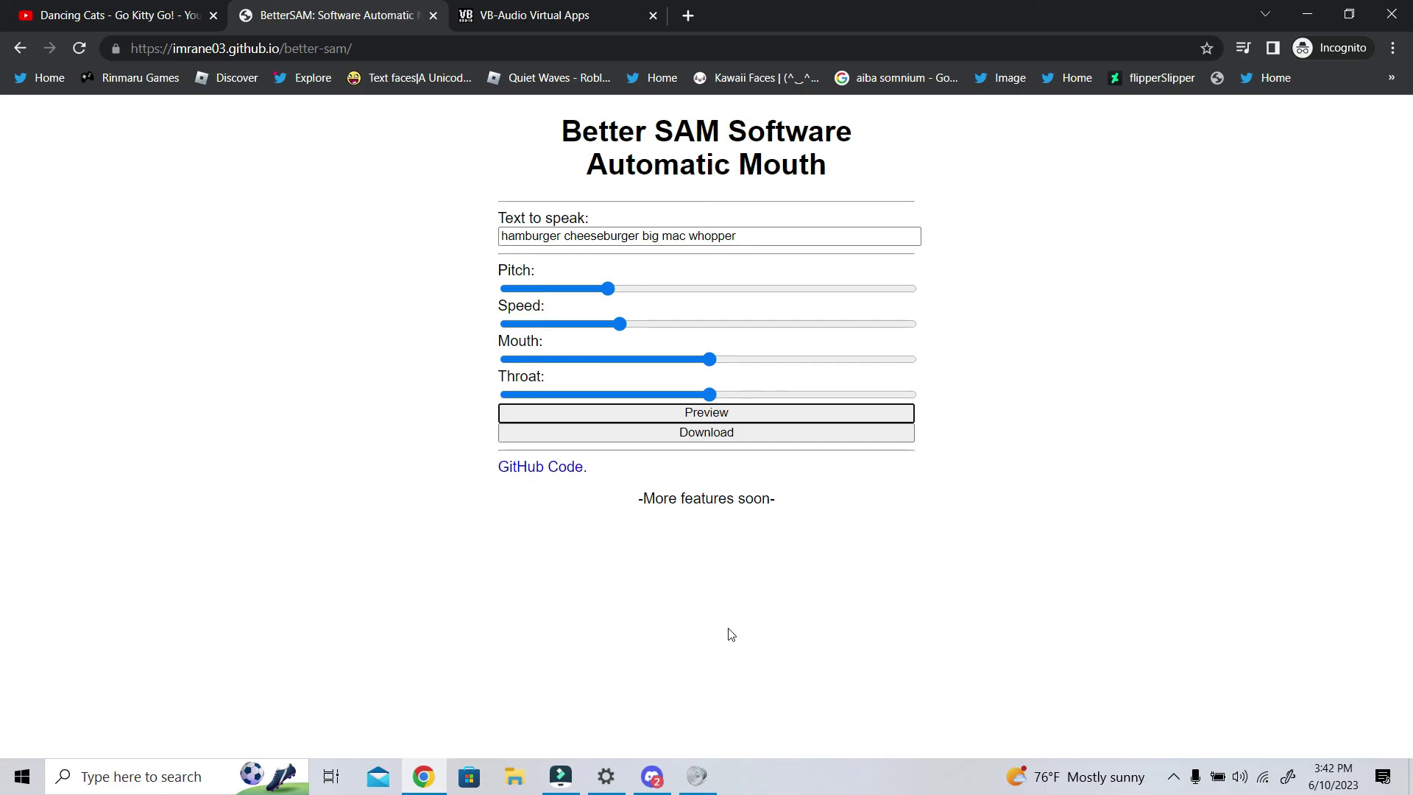
{"action": "left_click", "coordinate": [1308, 9]}
Minimize Discord and the Settings window, and close the CABLE Input volume mixer
{"action": "left_click", "coordinate": [1348, 13]}
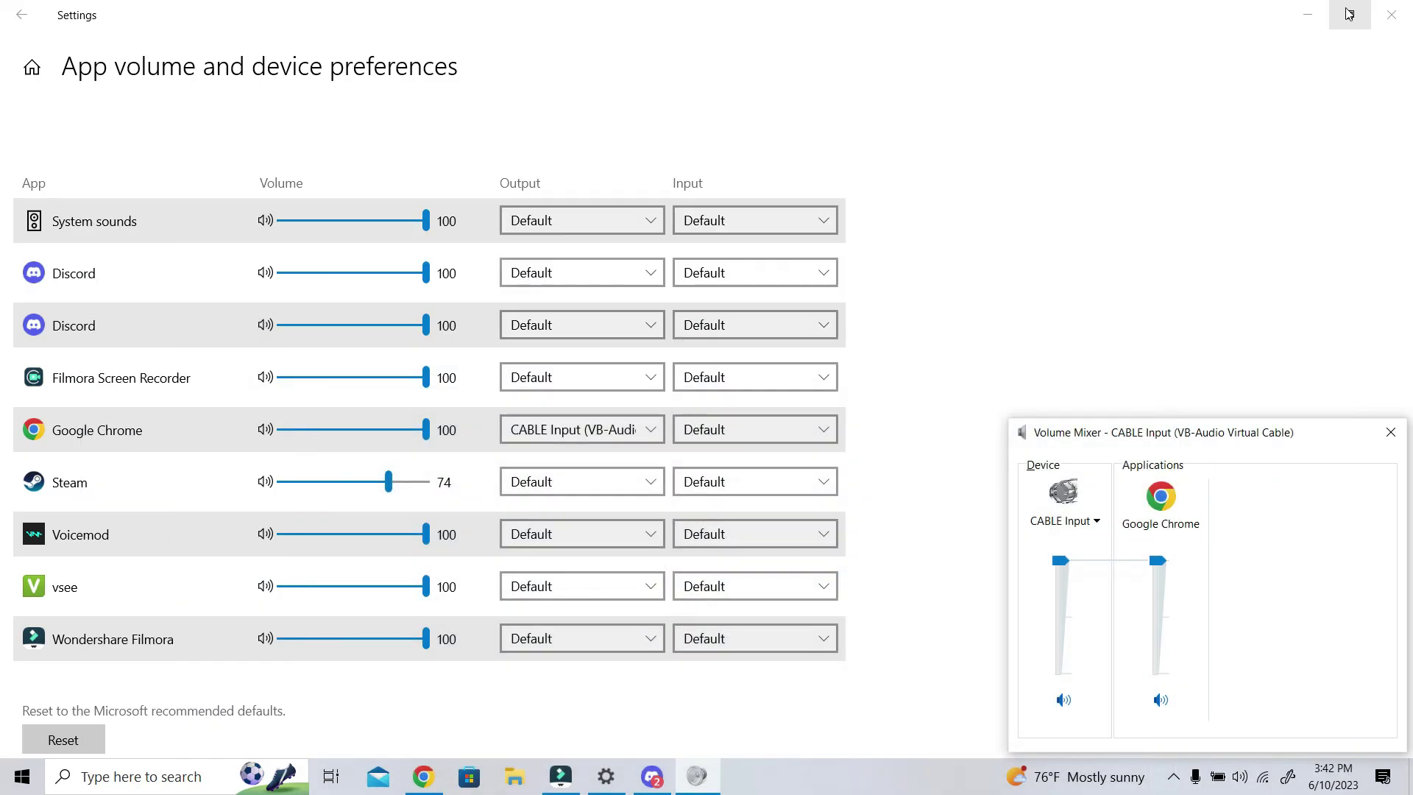
{"action": "left_click", "coordinate": [1349, 13]}
{"action": "left_click", "coordinate": [1130, 87]}
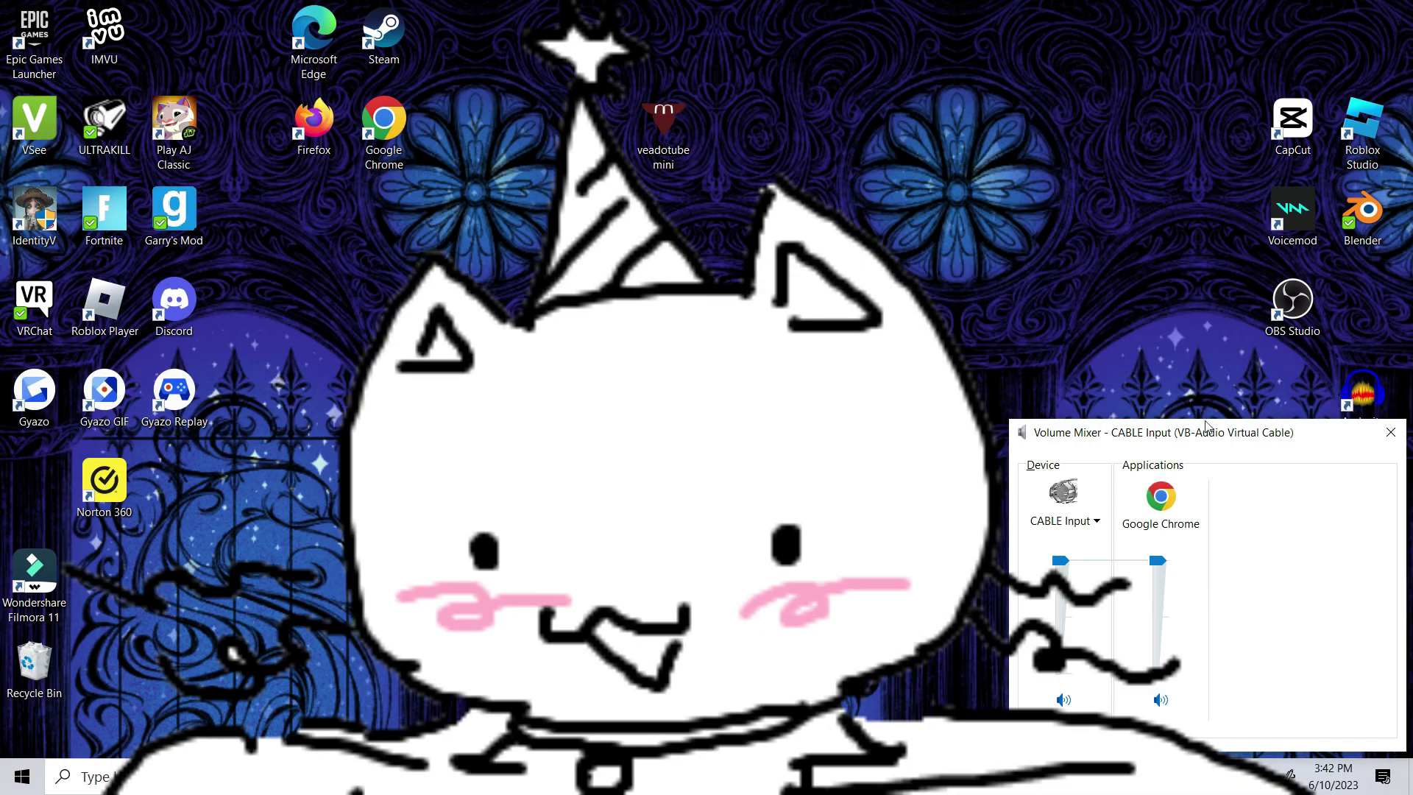
{"action": "left_click", "coordinate": [1390, 432]}
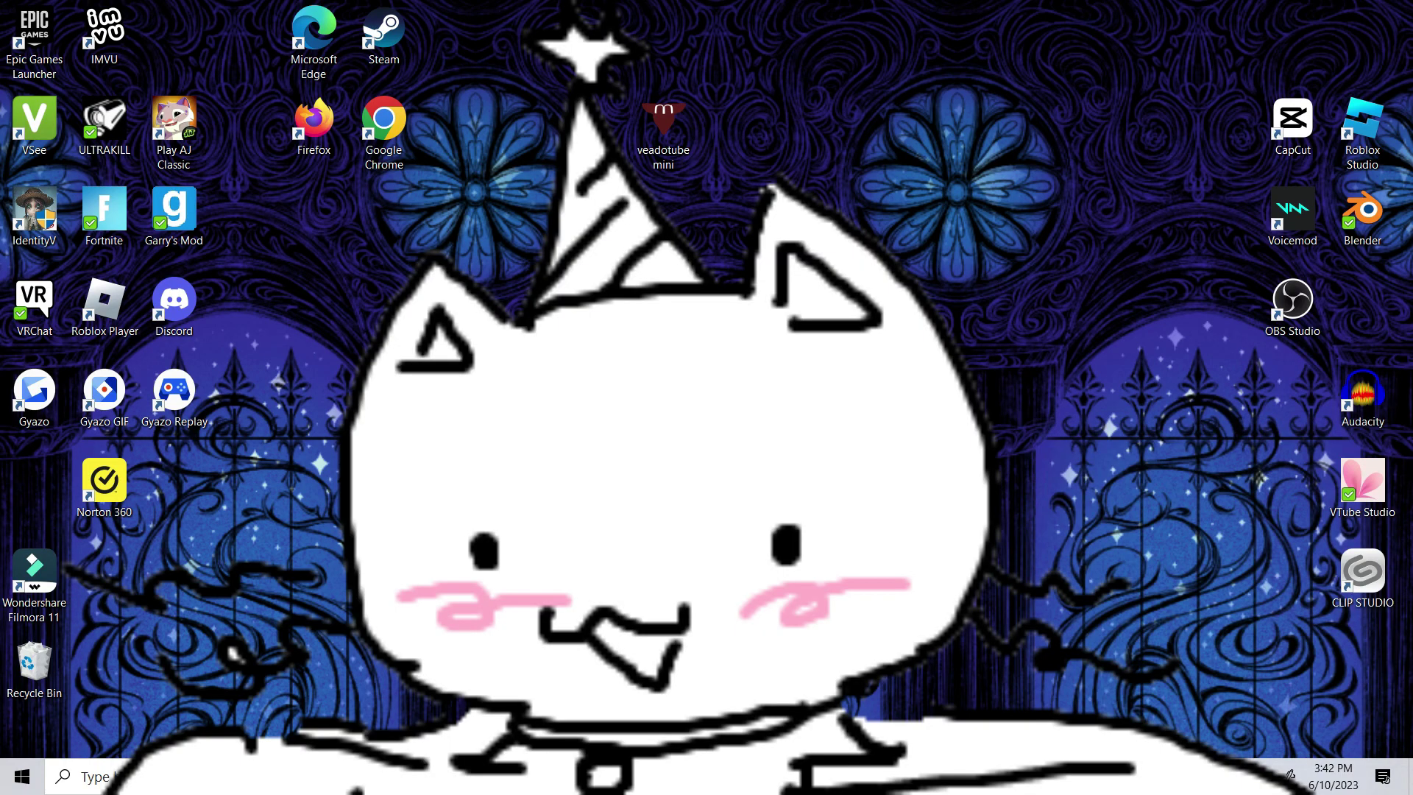